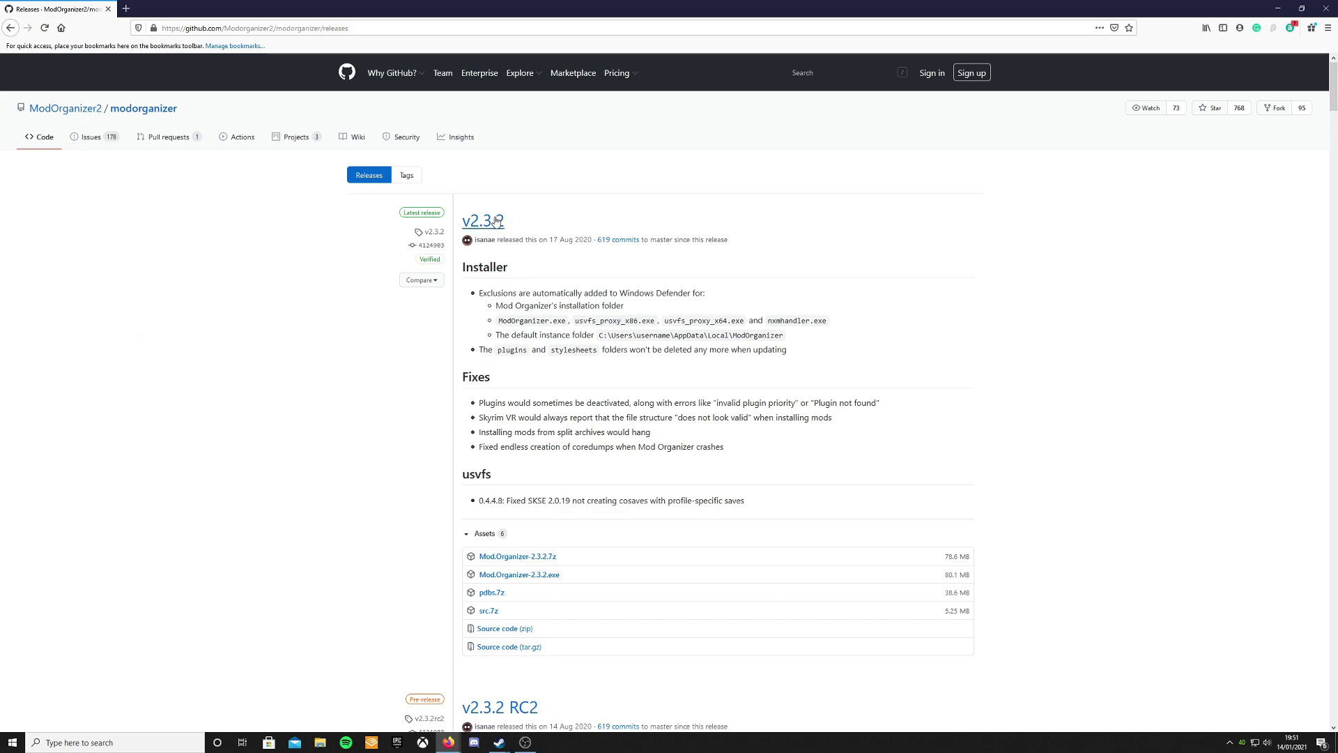
- Open the v2.3.2 release, download Mod.Organizer-2.3.2.7z, and enlarge the opened archive's window to show its contents
click(494, 222)
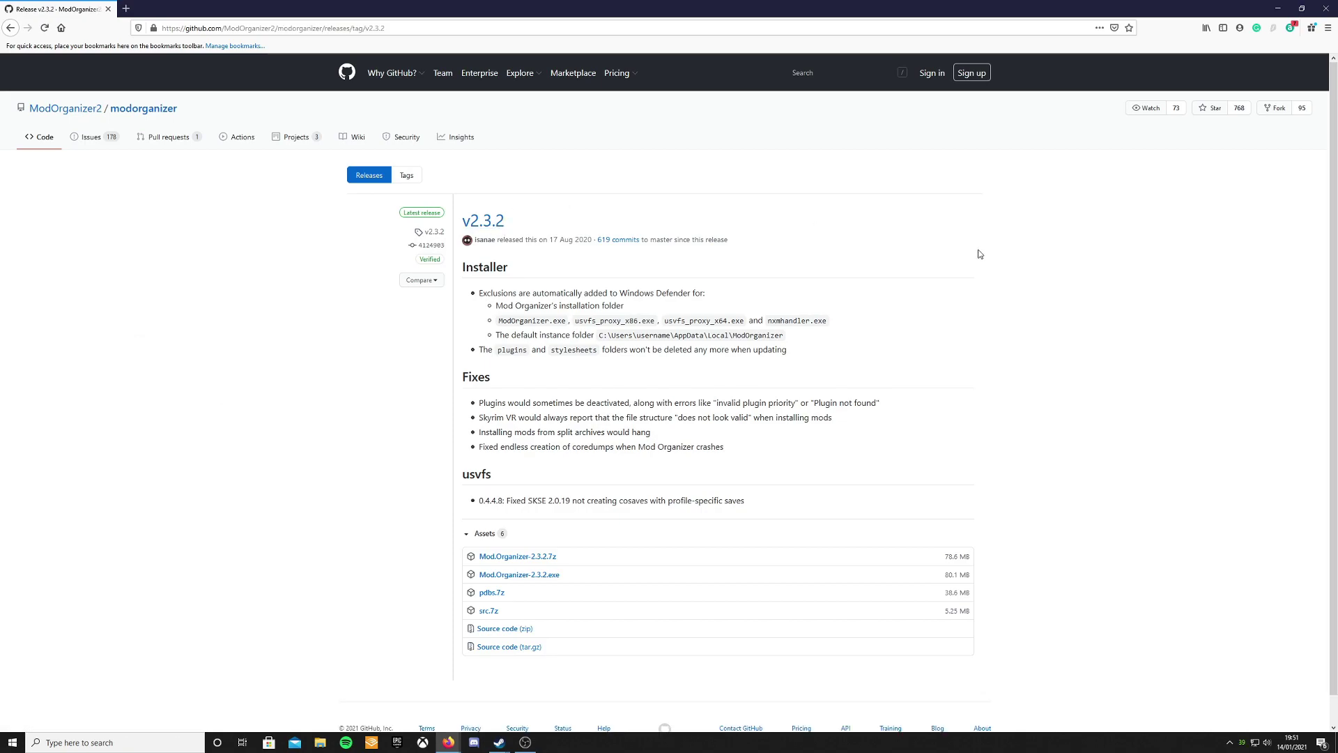
click(491, 223)
scroll(868, 272, down, 1)
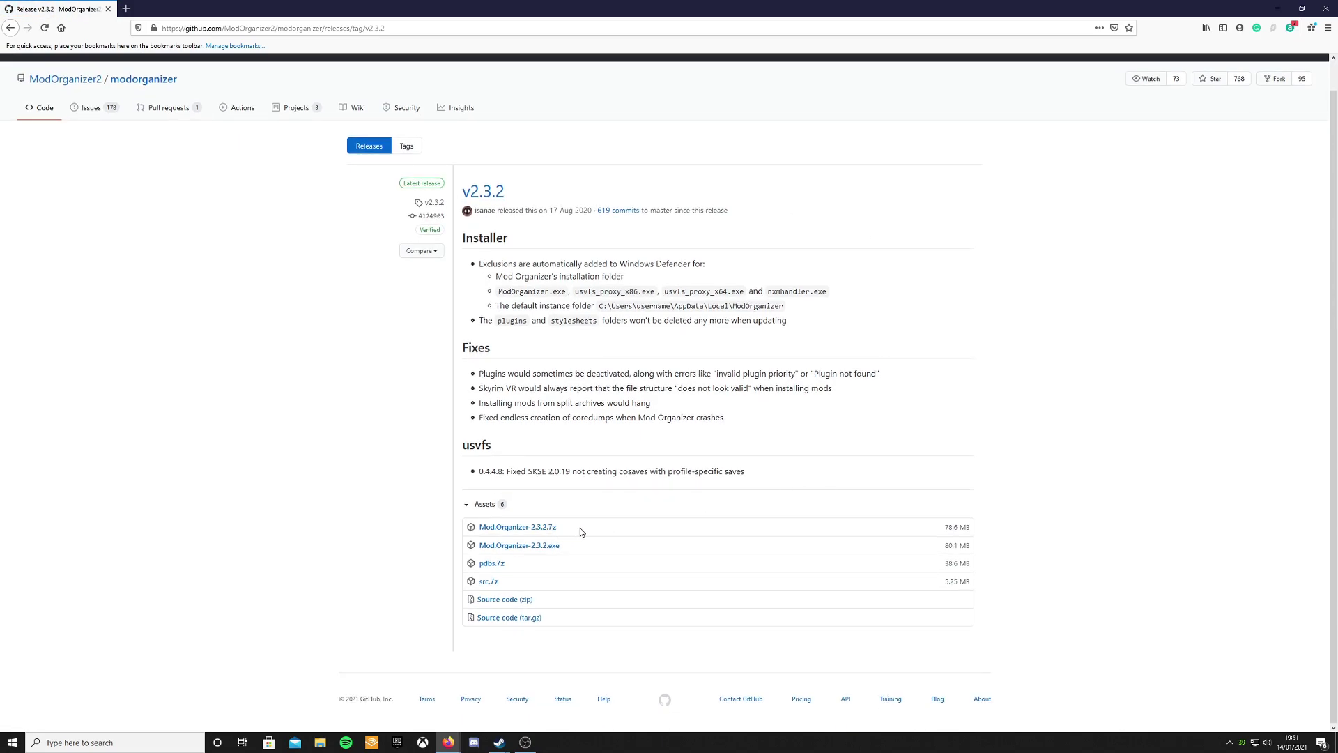
click(519, 527)
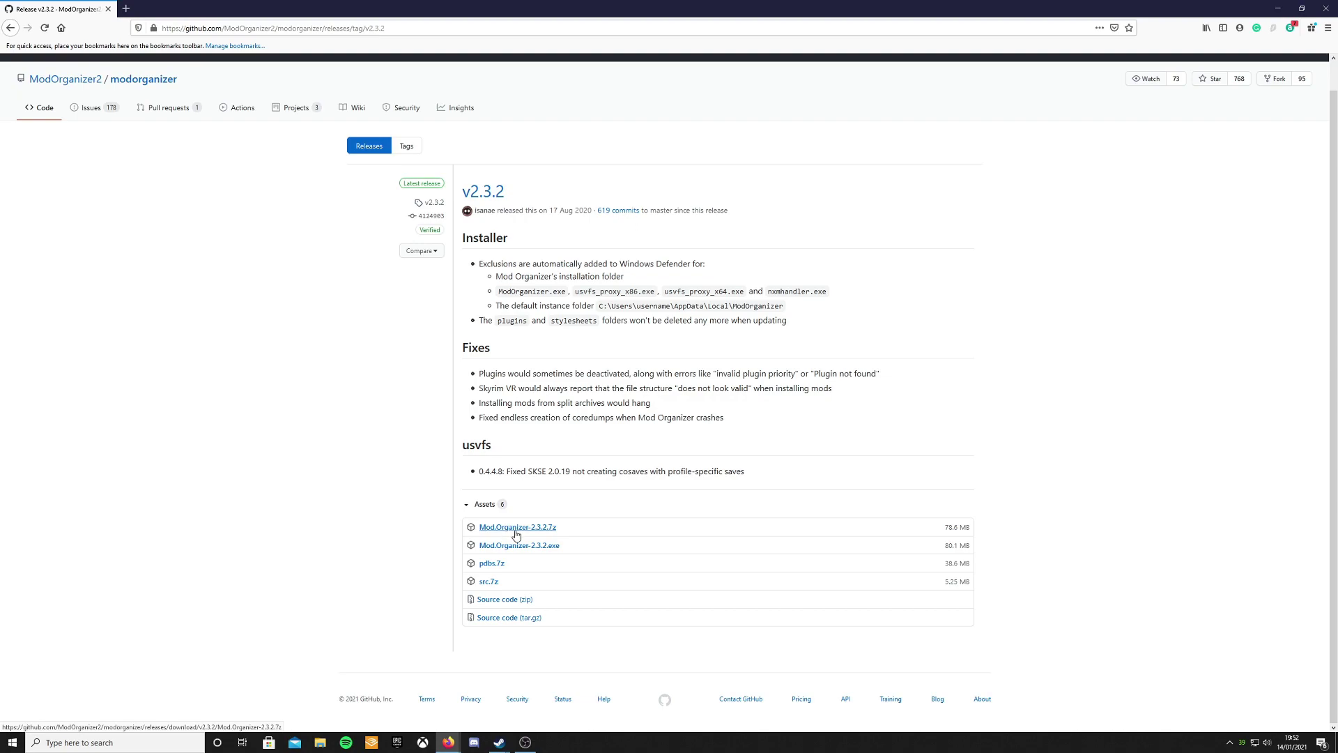
click(631, 382)
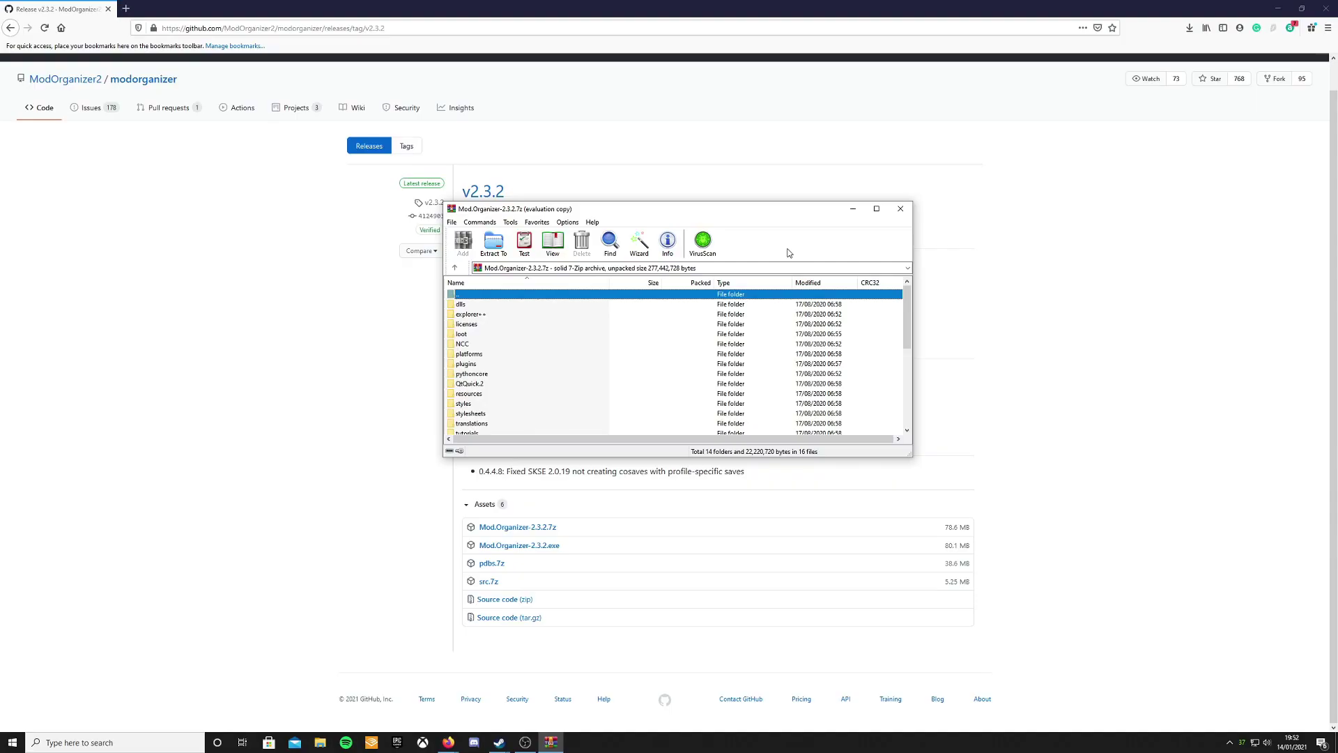
drag(910, 459, 1108, 700)
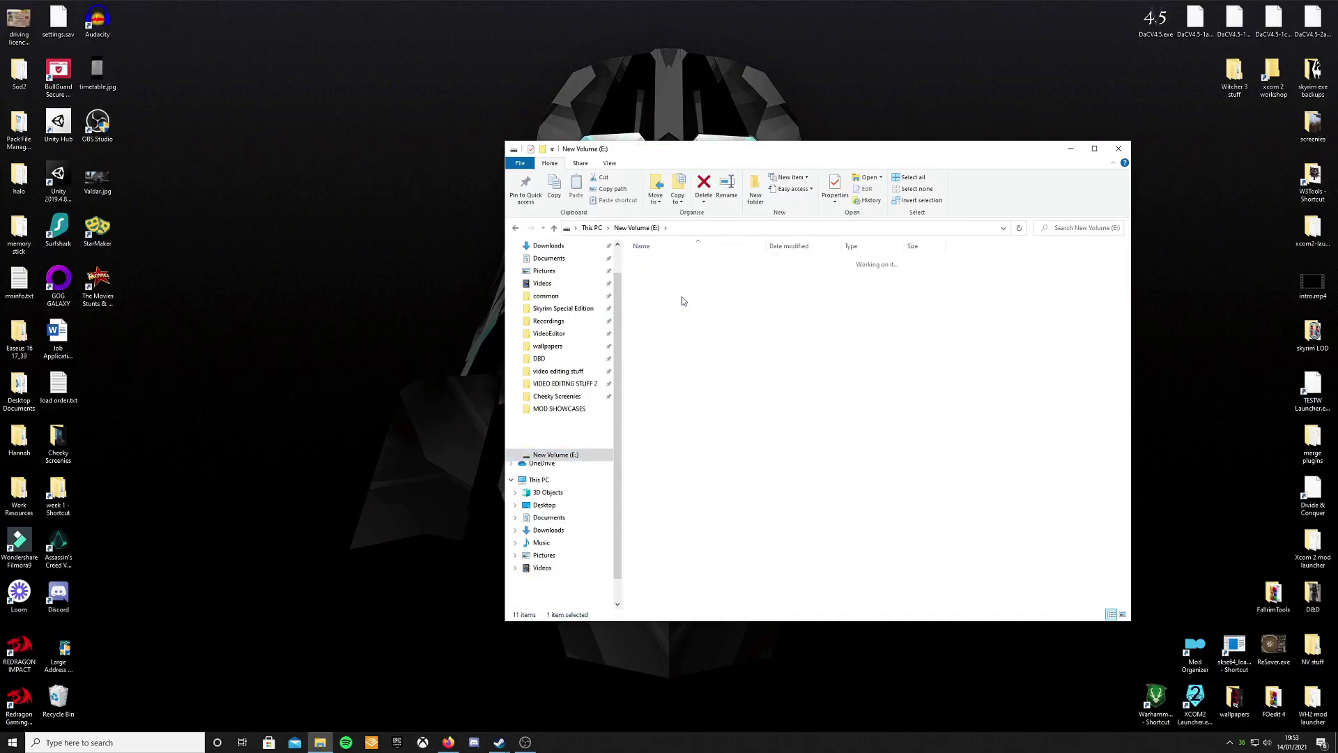
- Browse the folders inside Modding Tools on the E: drive, open MO2, and start extracting the Mod Organizer archive
double_click(686, 286)
double_click(693, 262)
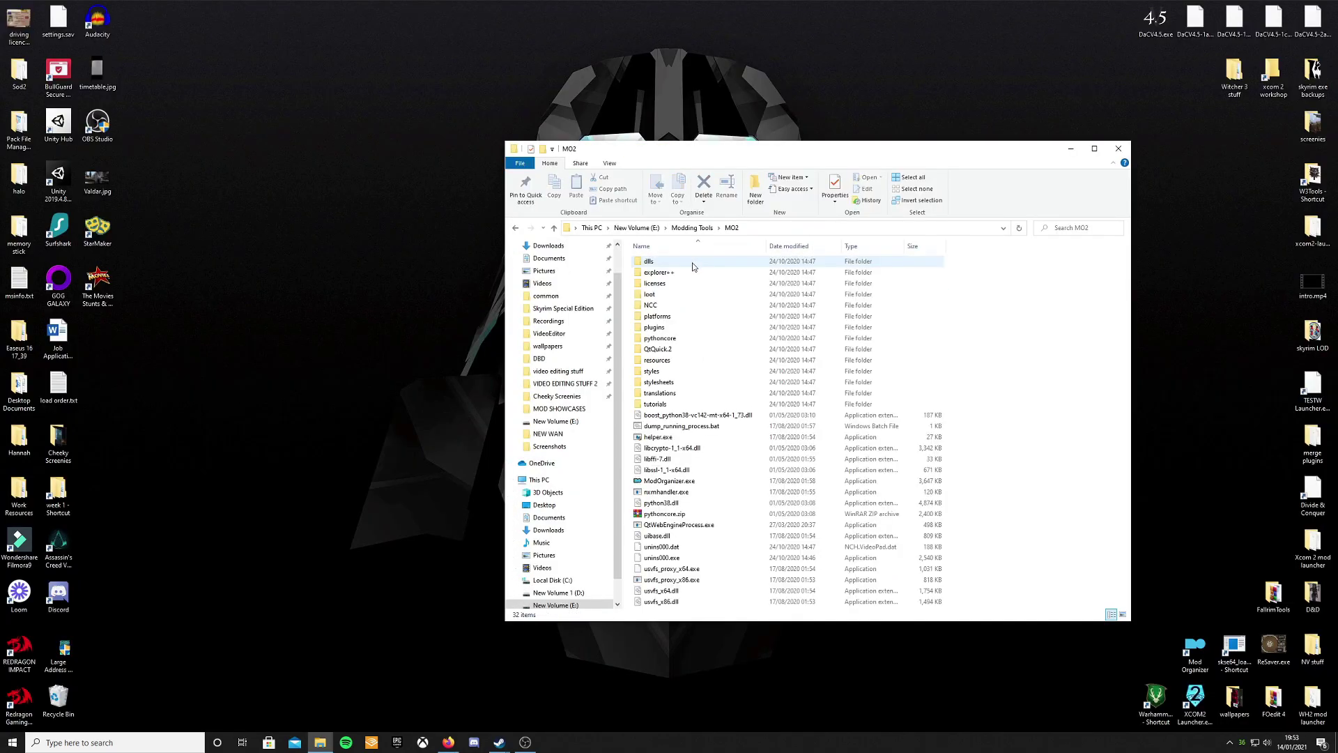
click(692, 228)
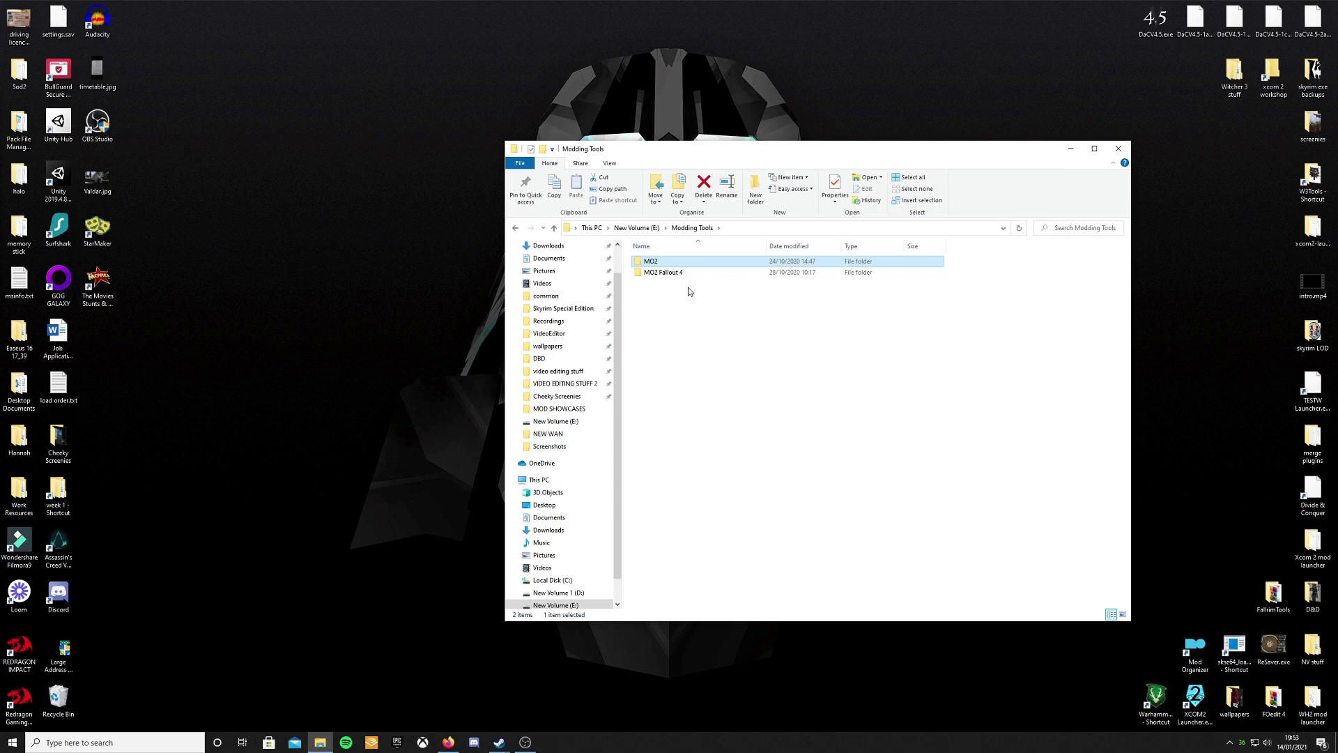
double_click(682, 272)
double_click(682, 260)
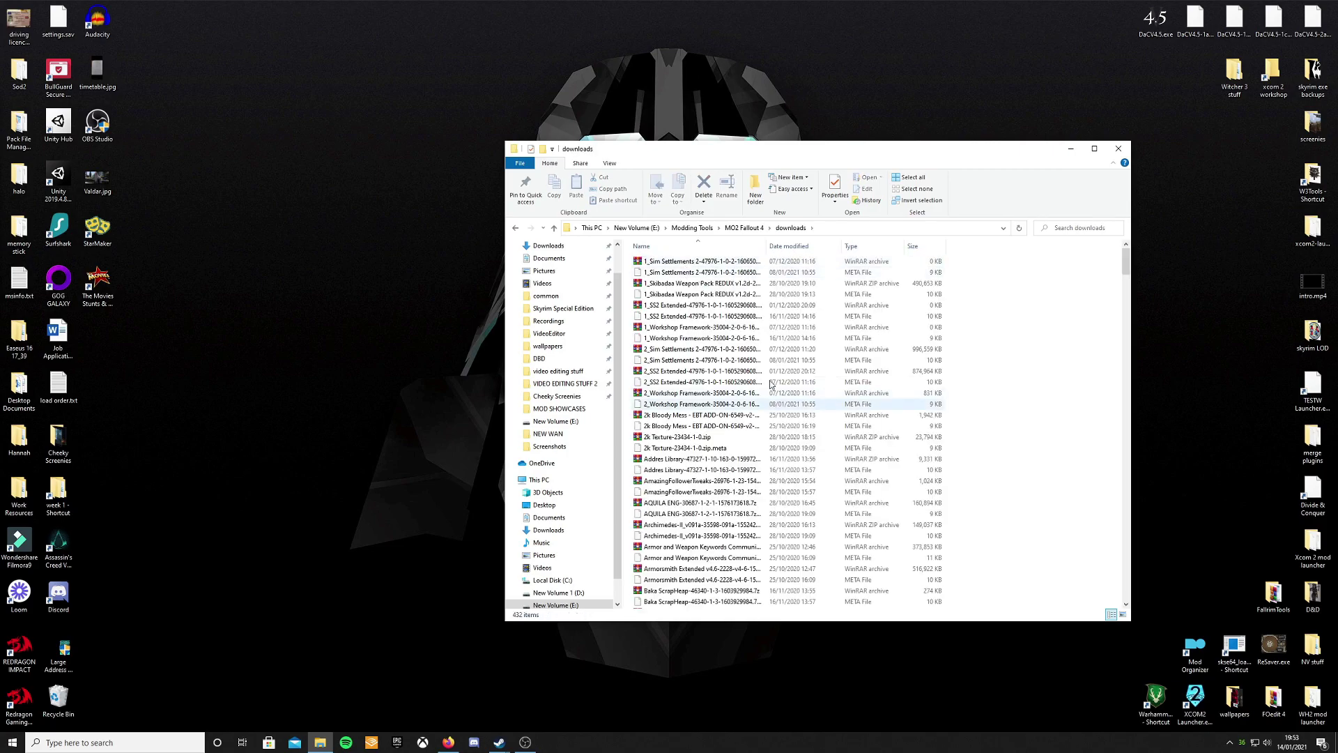
click(691, 228)
double_click(690, 260)
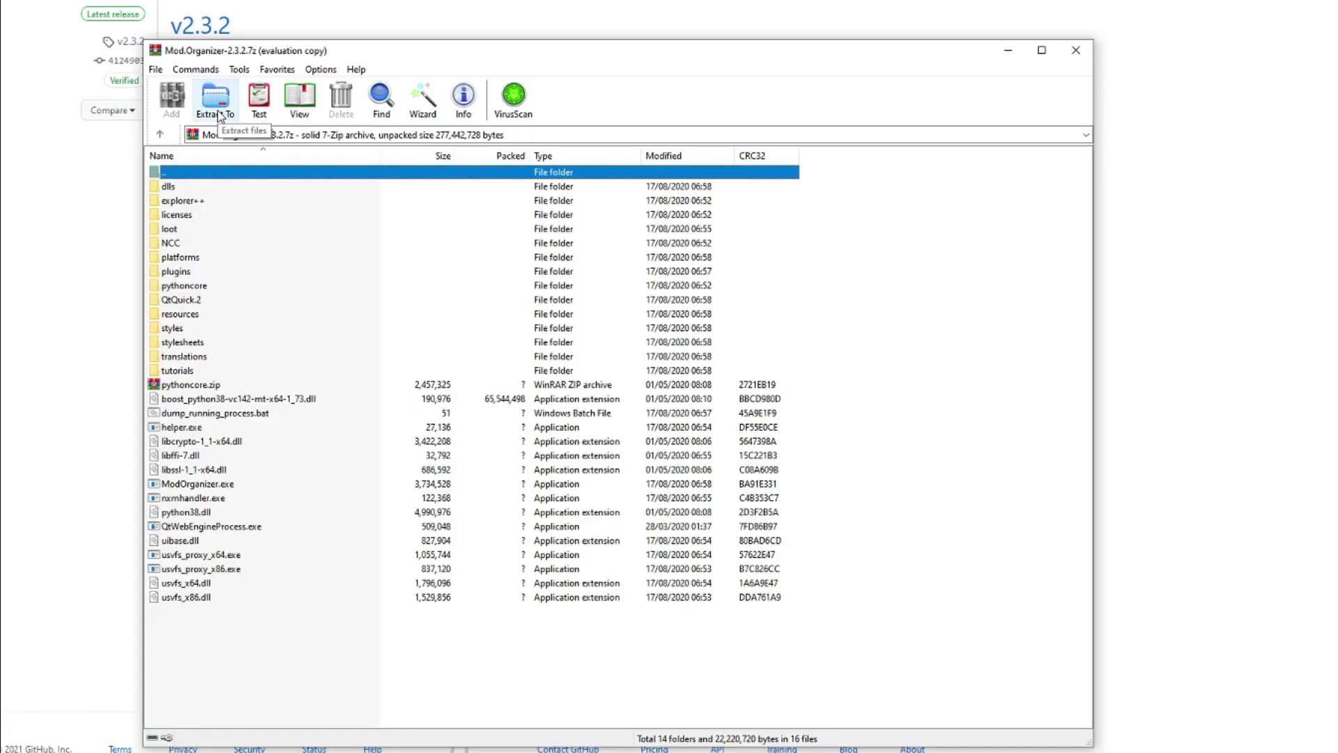
click(216, 105)
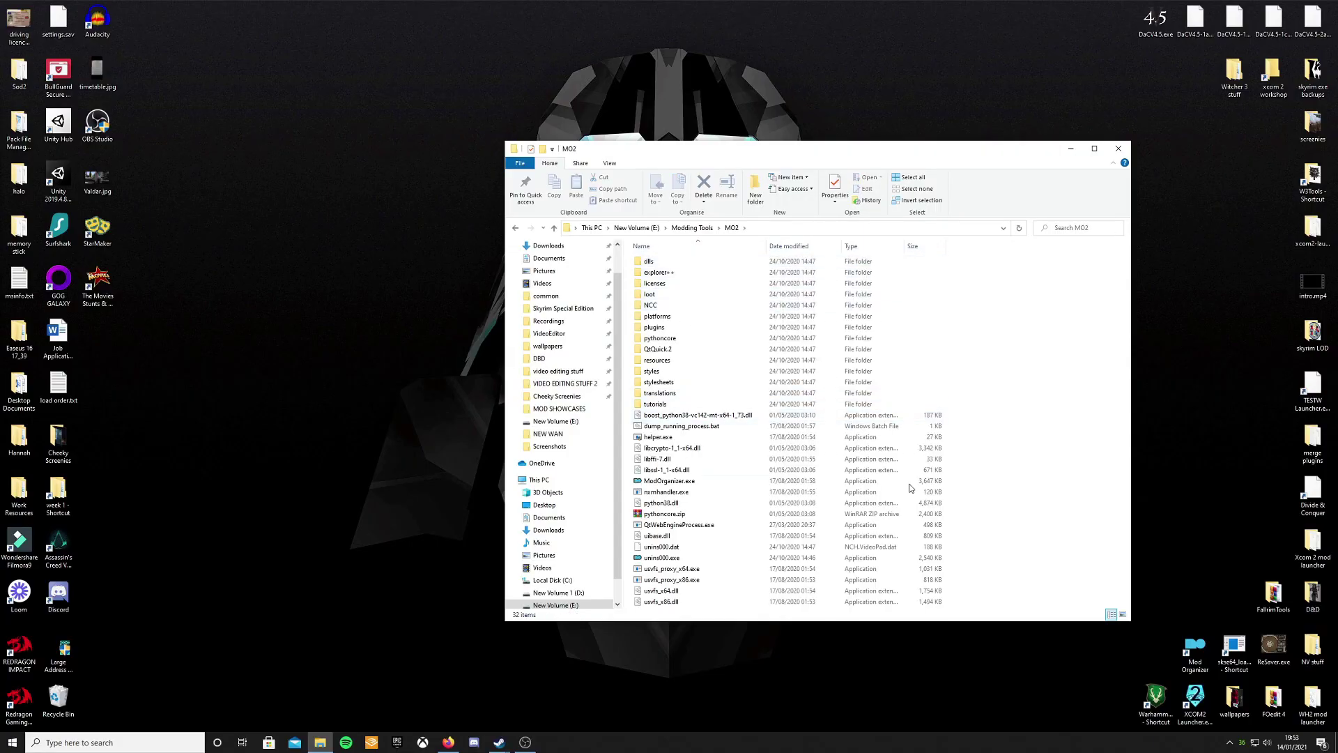
- Start Mod Organizer from ModOrganizer.exe in the MO2 folder
drag(1129, 619, 1175, 695)
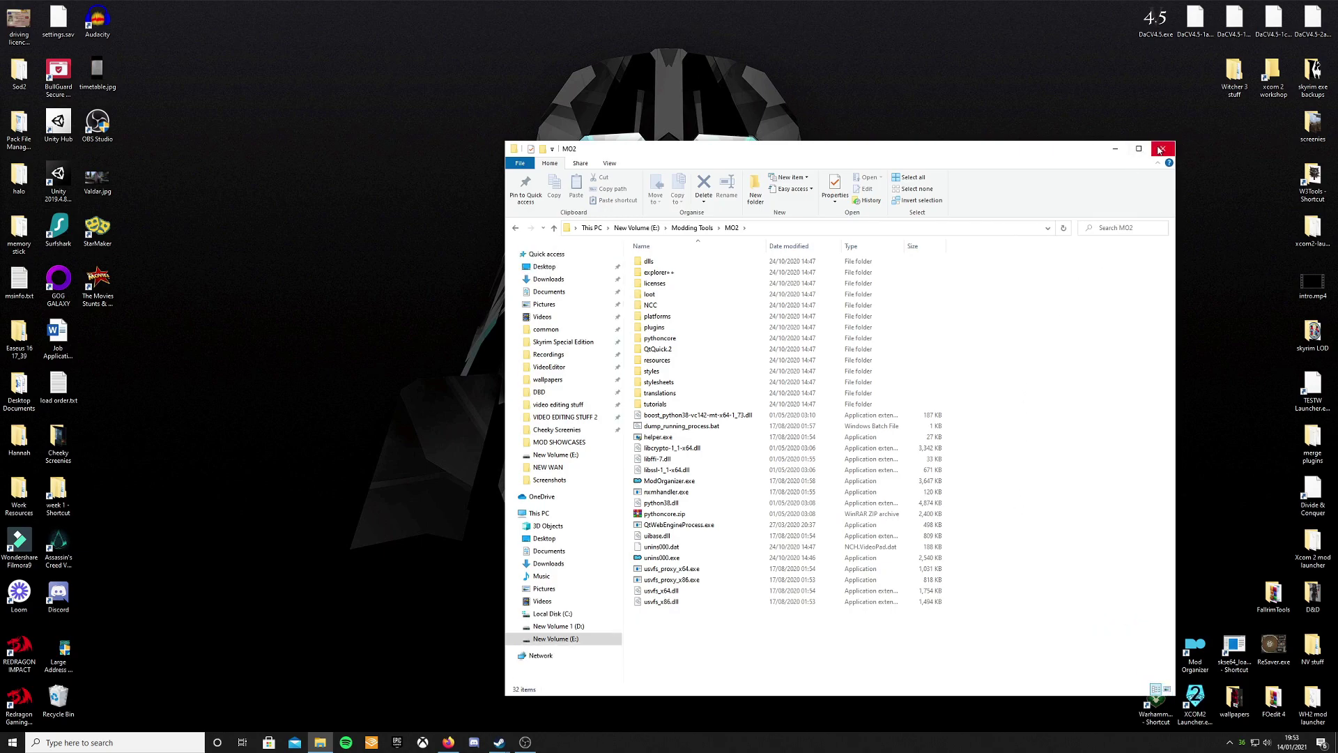
click(705, 484)
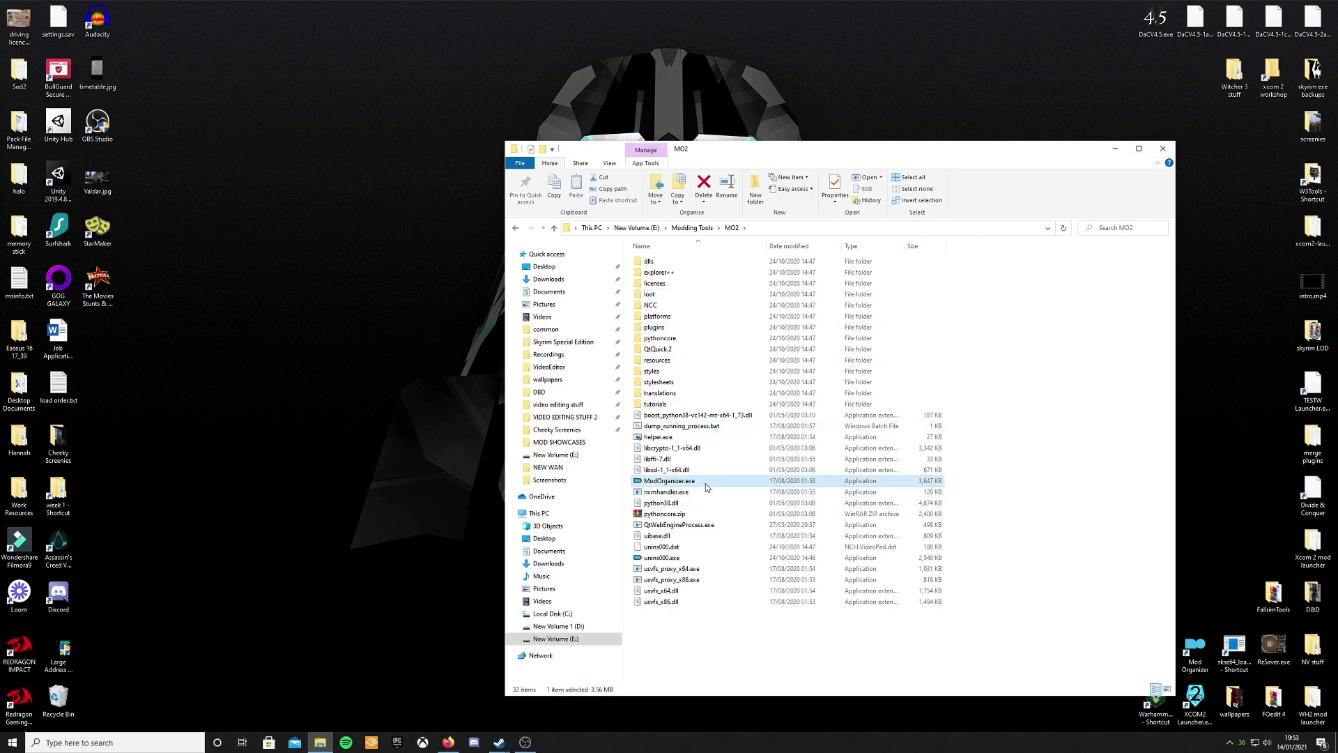
right_click(705, 483)
click(759, 440)
drag(739, 493, 347, 414)
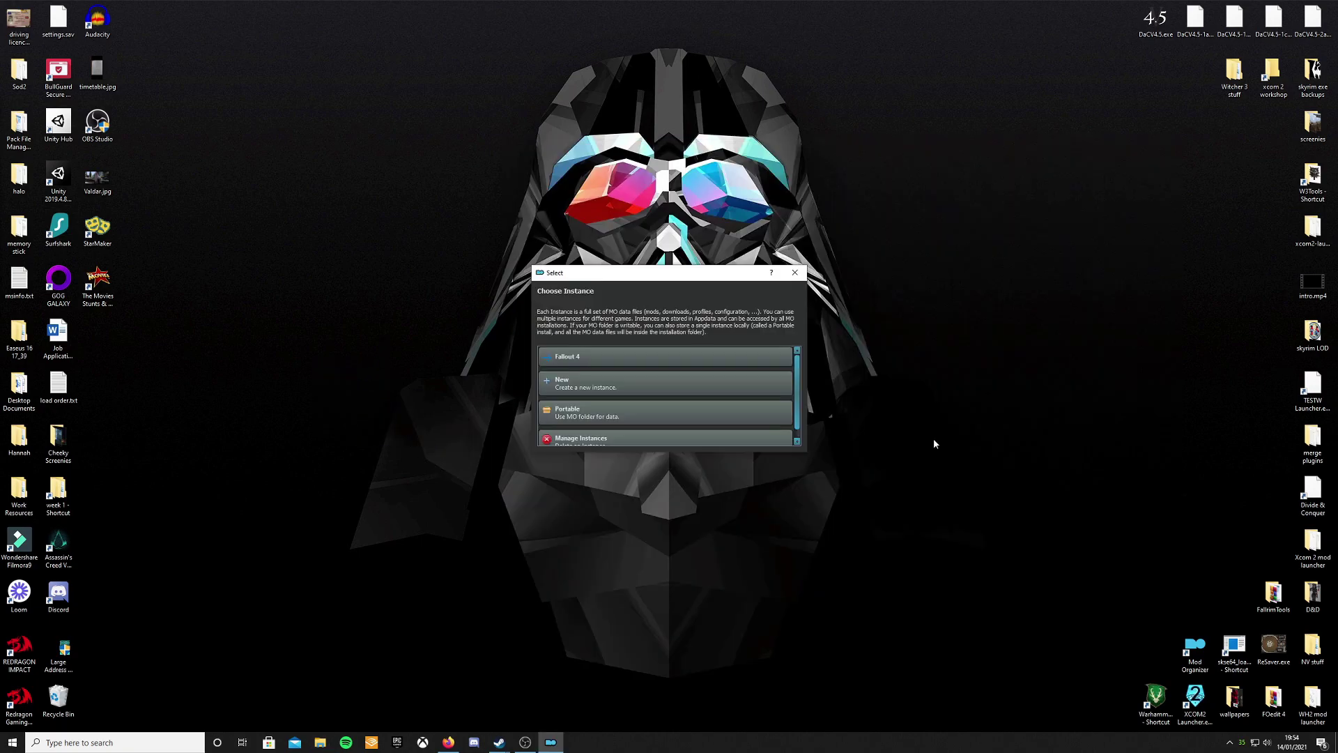
- Create a new instance named "Skyrim SE Base" and accept the data directory notice
drag(803, 451, 865, 575)
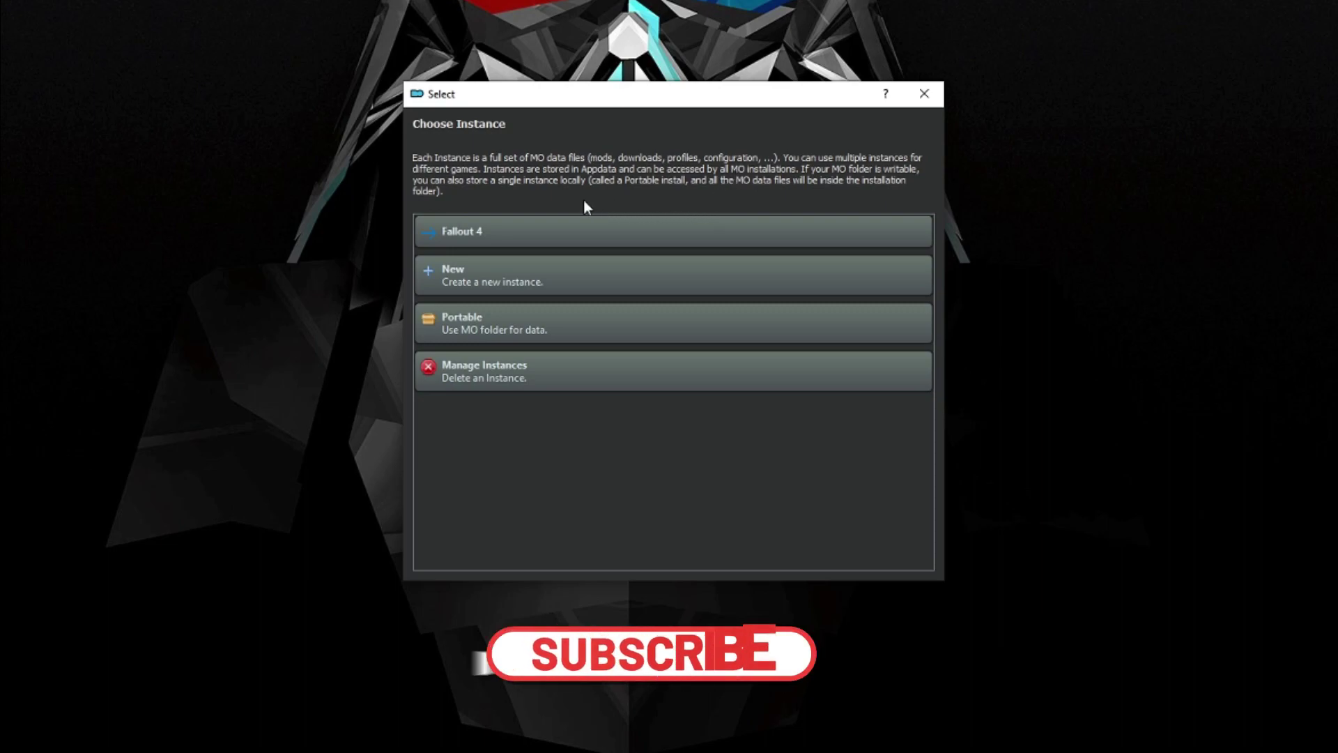
click(675, 281)
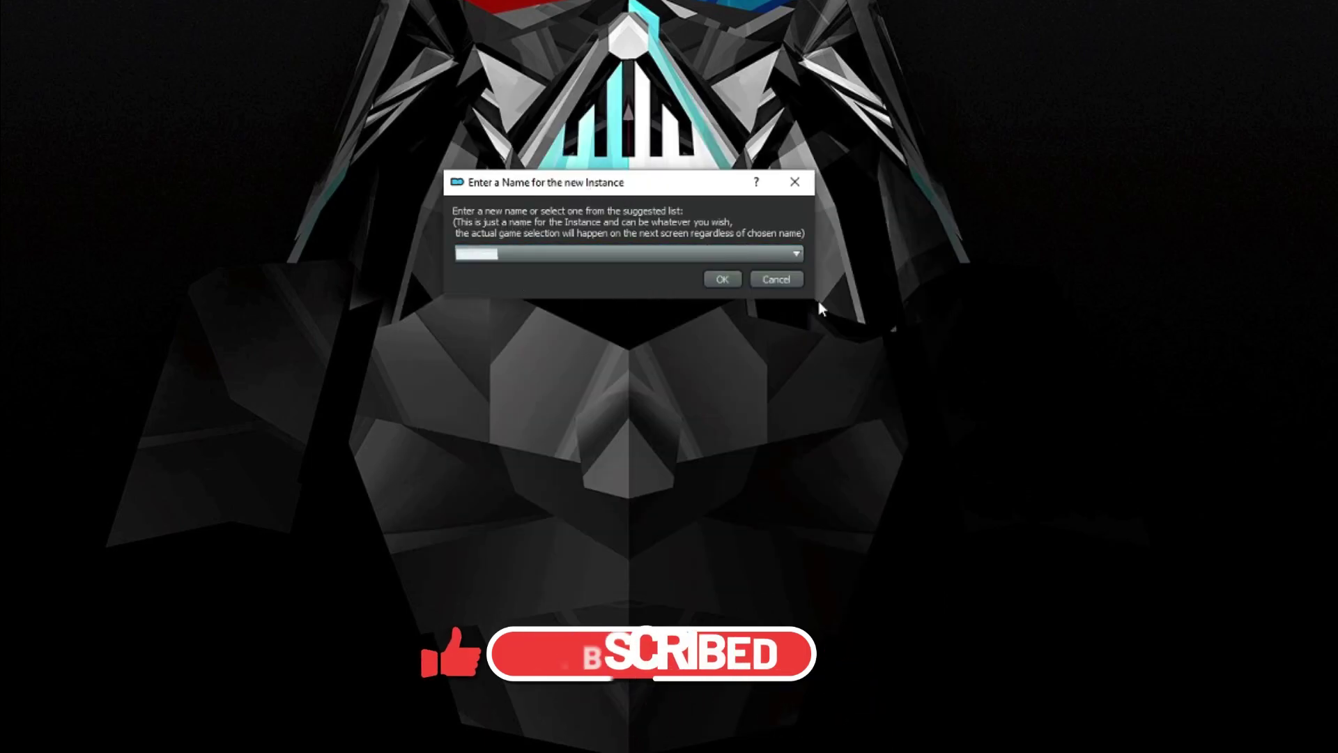
text(Skyrim)
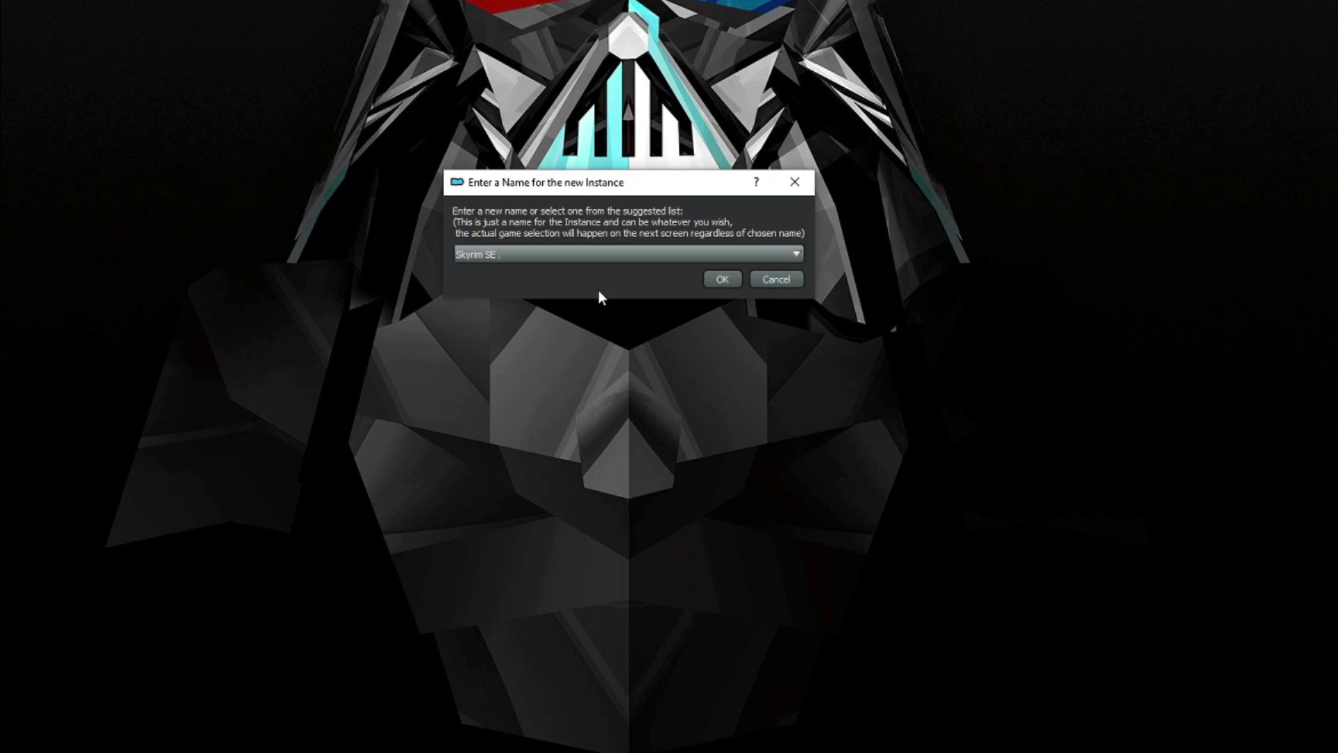
text( SE Base)
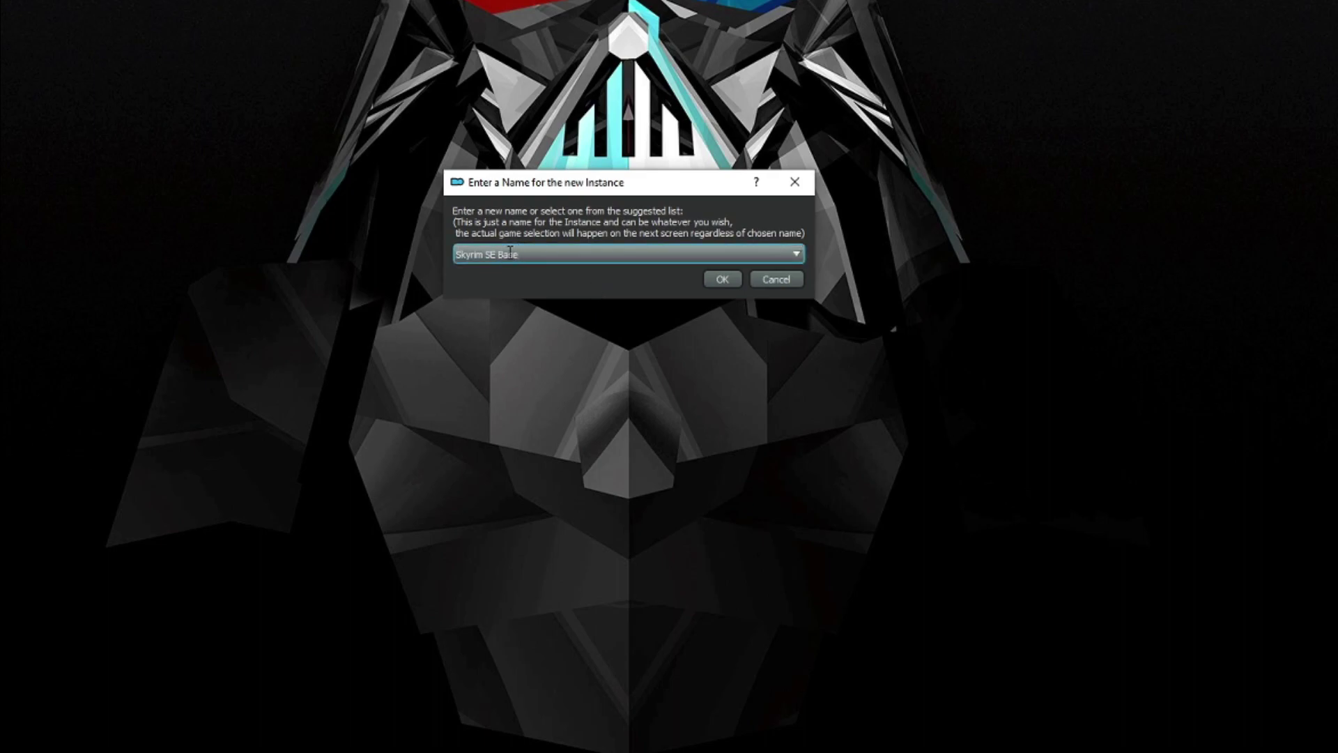
key(Tab)
key(Return)
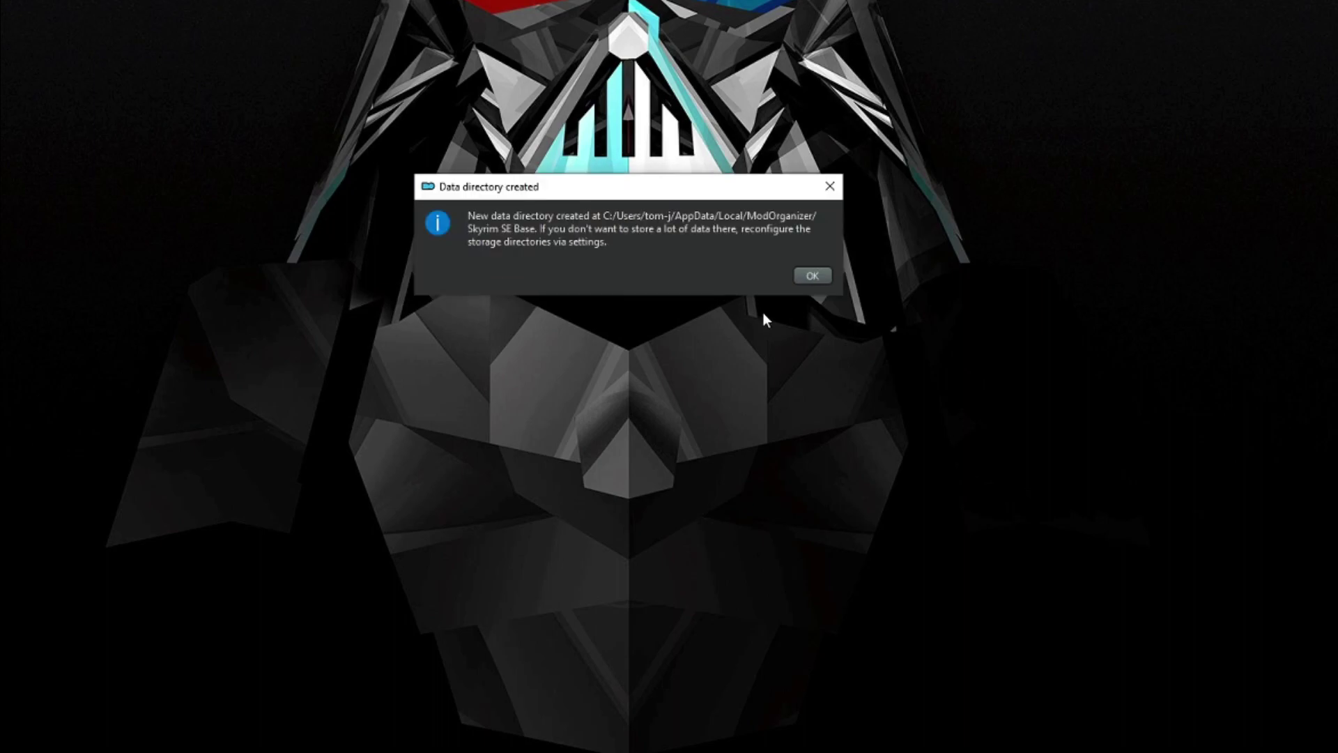
click(812, 276)
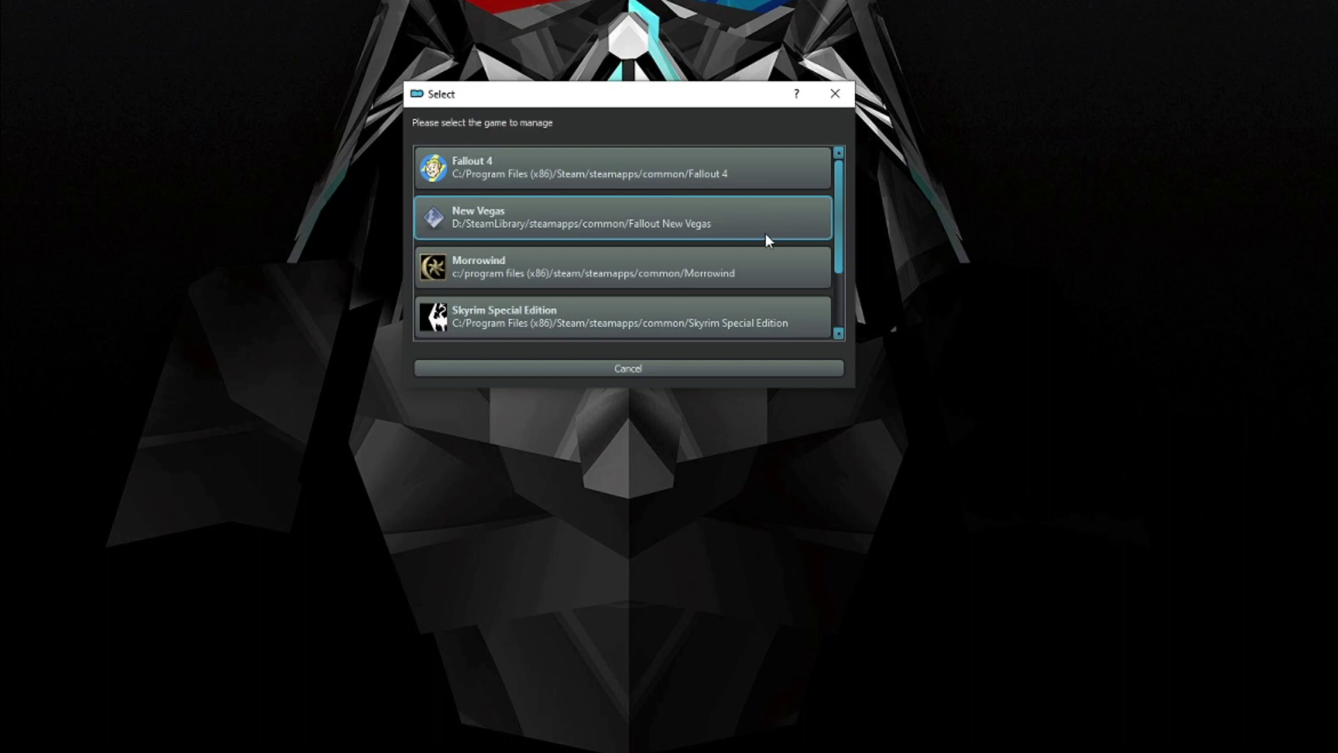
- Choose Skyrim Special Edition as the game to manage, decline the first-time tutorial, and look through the log
scroll(765, 232, down, 1)
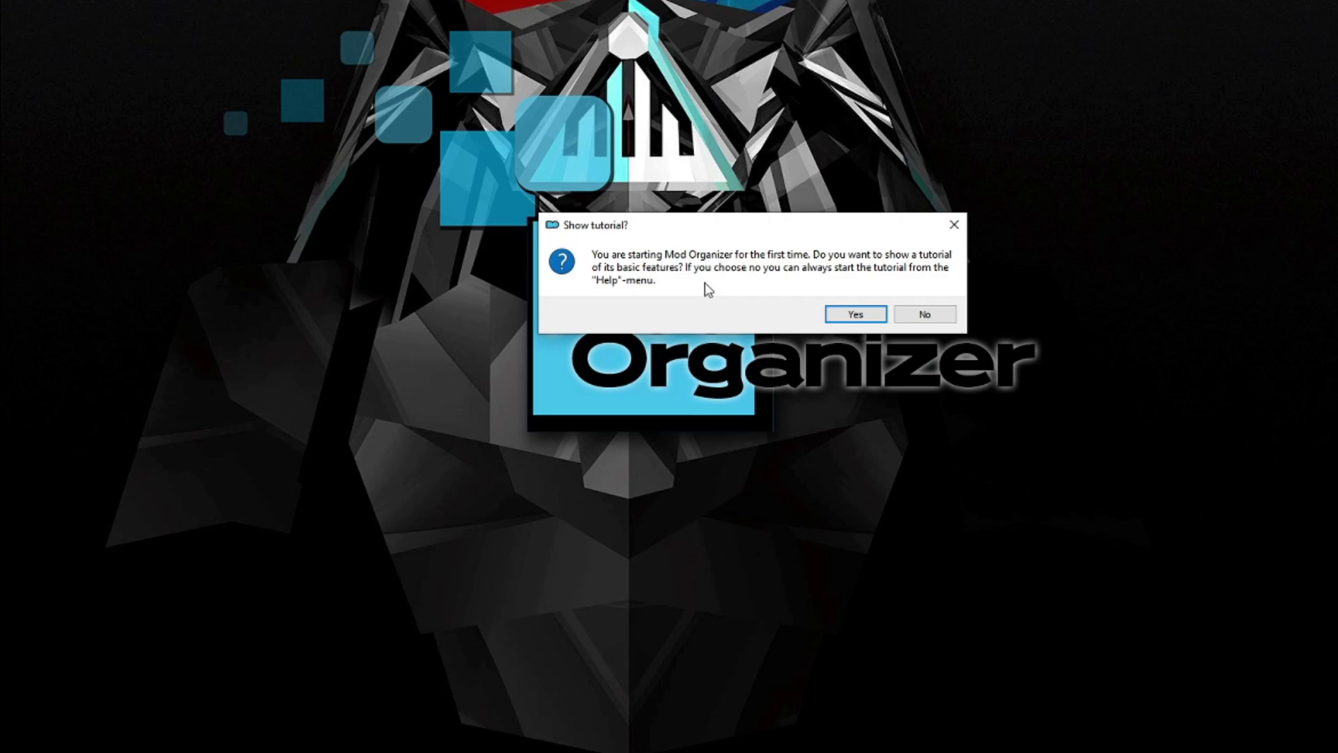
drag(704, 239, 1015, 146)
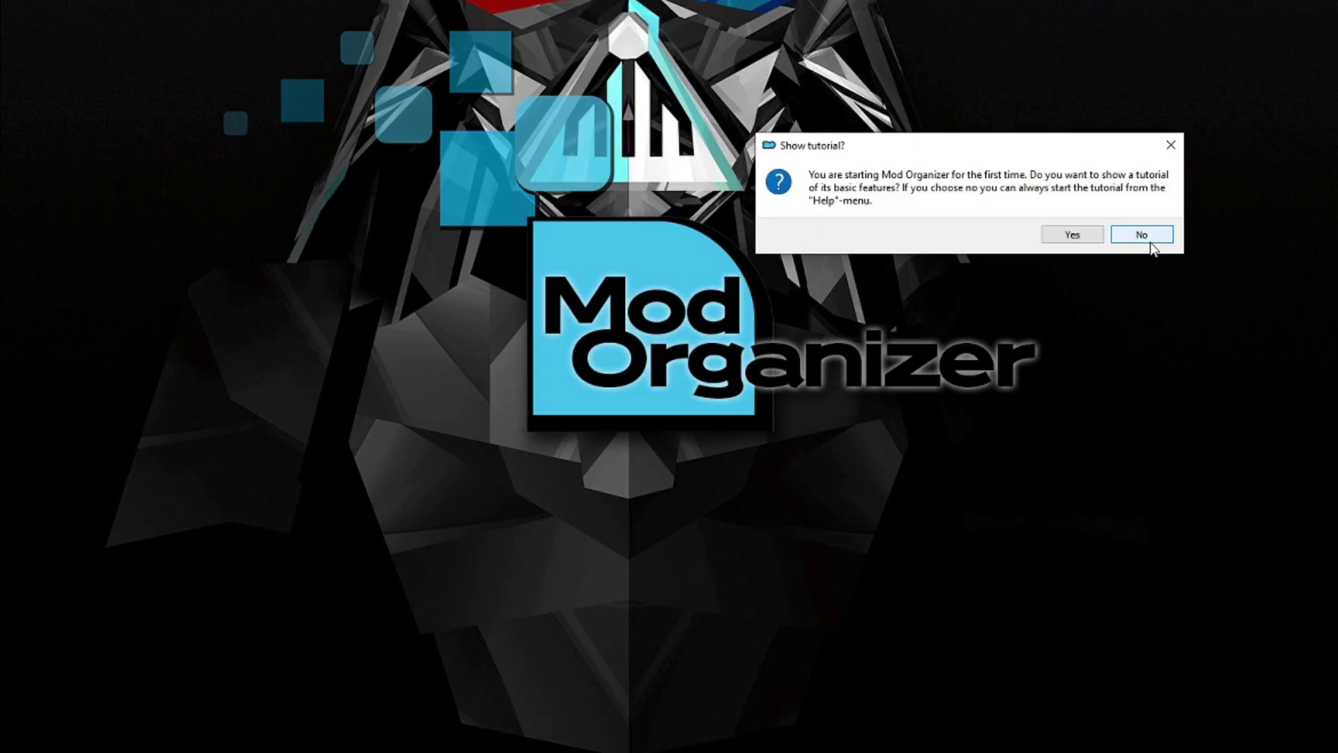
click(1145, 449)
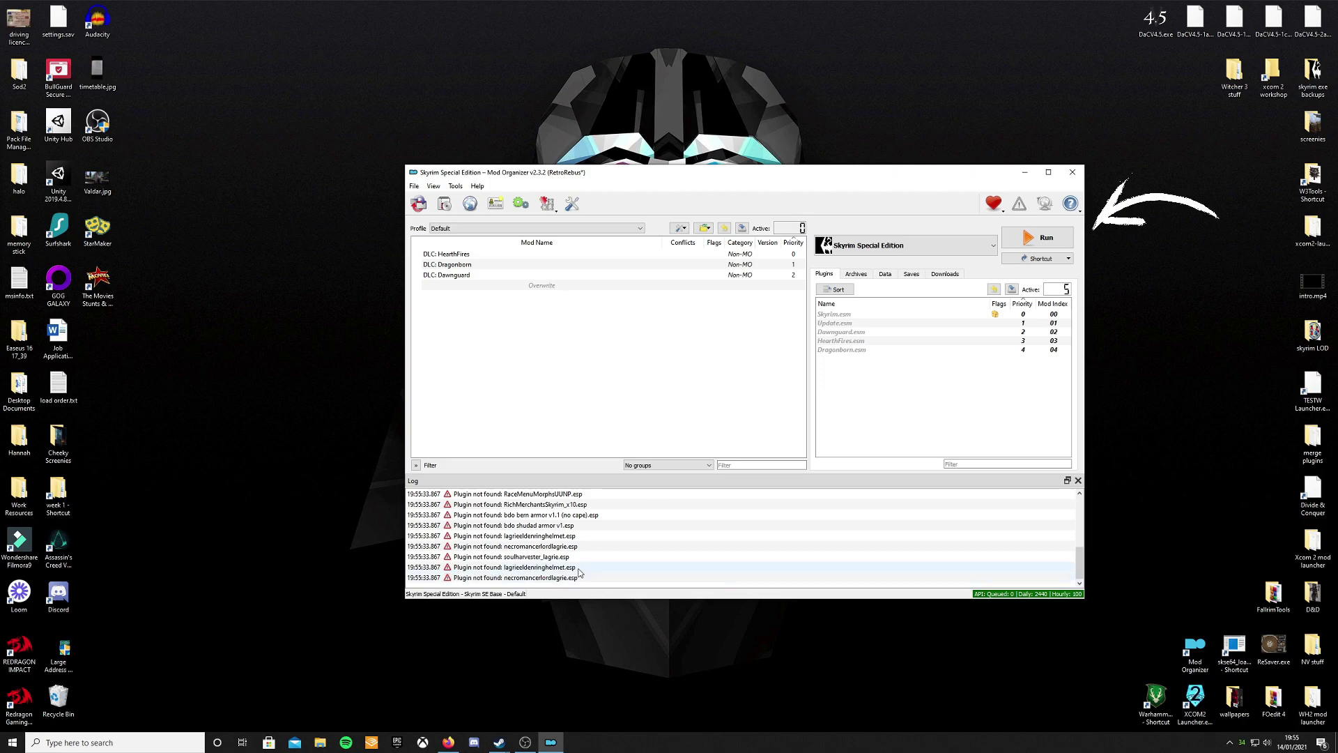
scroll(540, 500, up, 10)
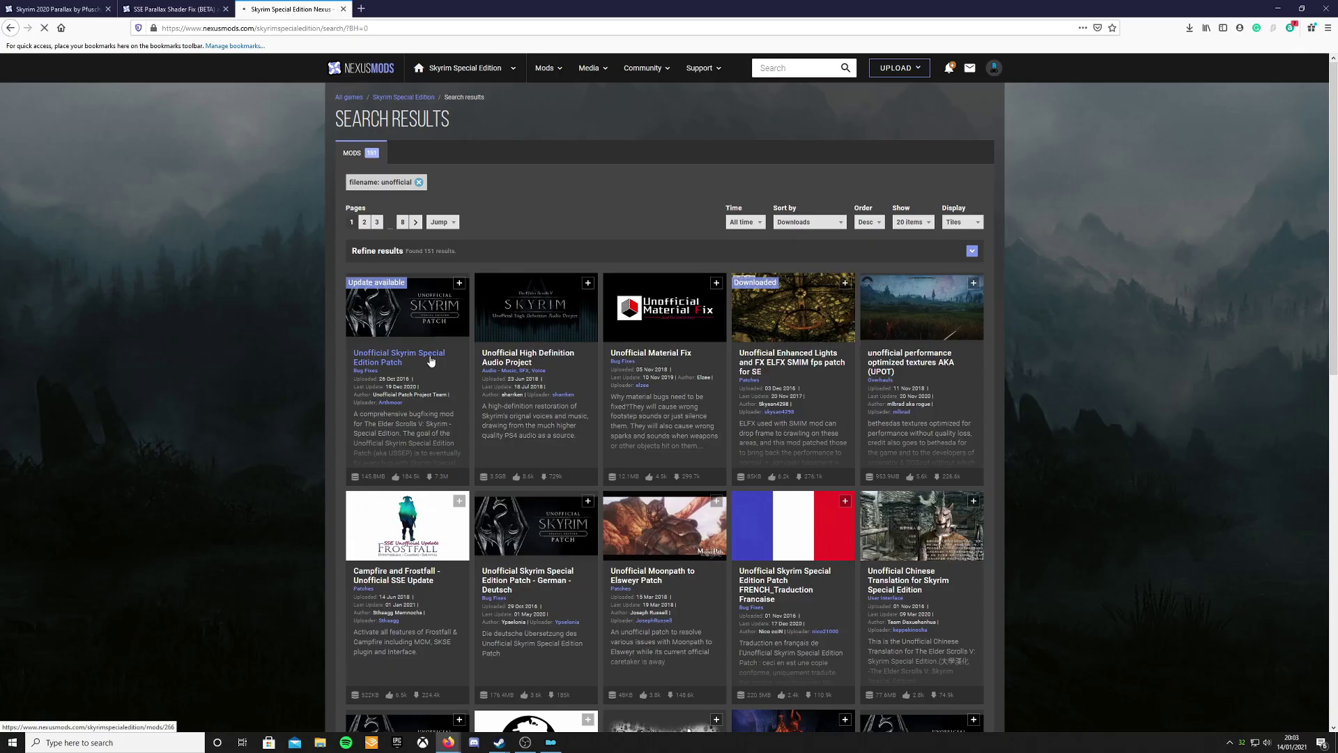
- Switch to Firefox and open the Unofficial Skyrim Special Edition Patch from the Nexus Mods search results
click(430, 360)
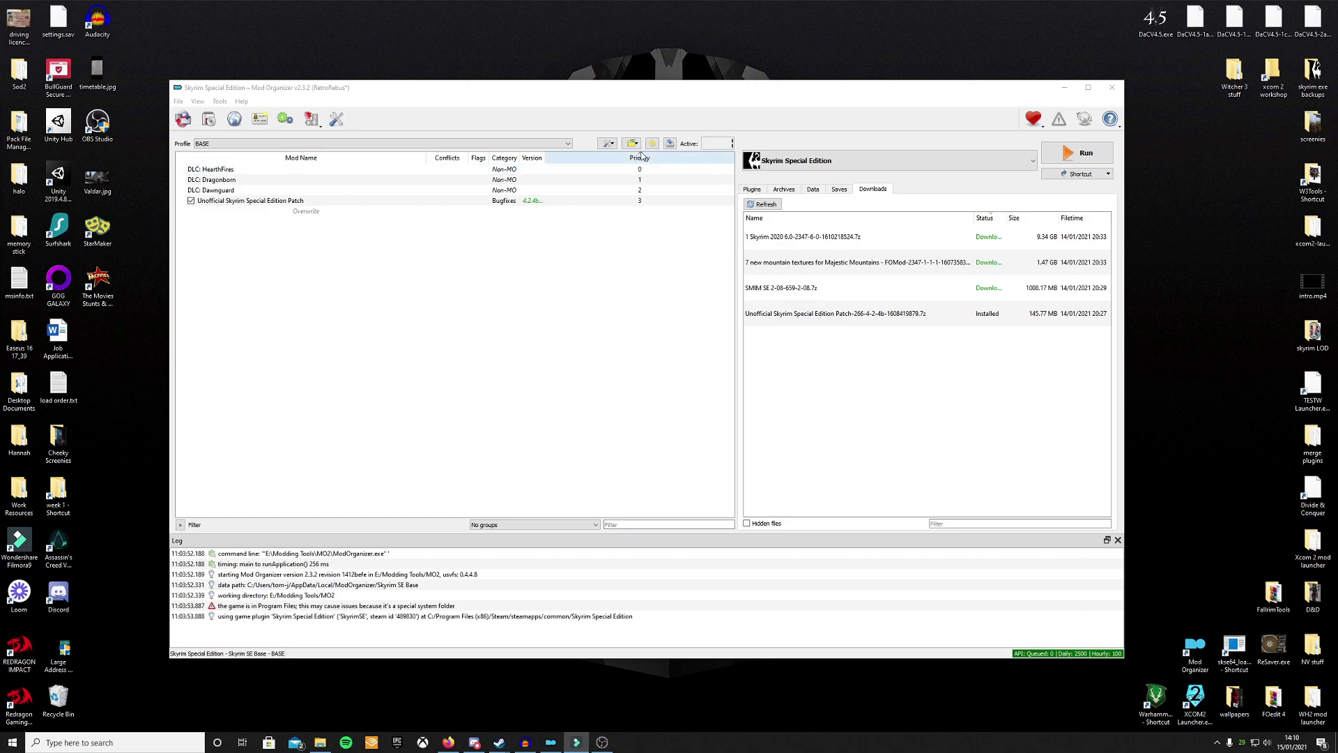
- In Mod Organizer's settings, review the directory paths, including the overwrite path's %BASE_DIR% prefix, and open the Nexus settings
click(338, 120)
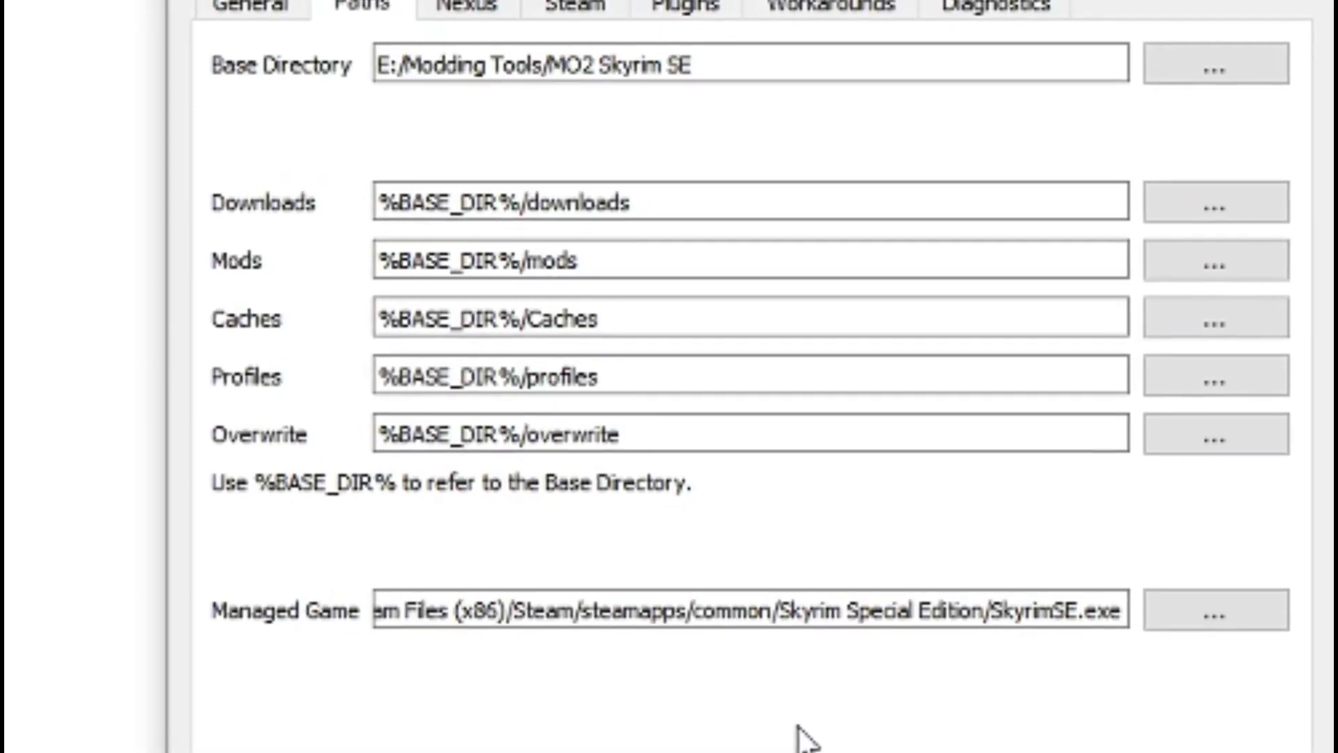
drag(524, 438, 375, 439)
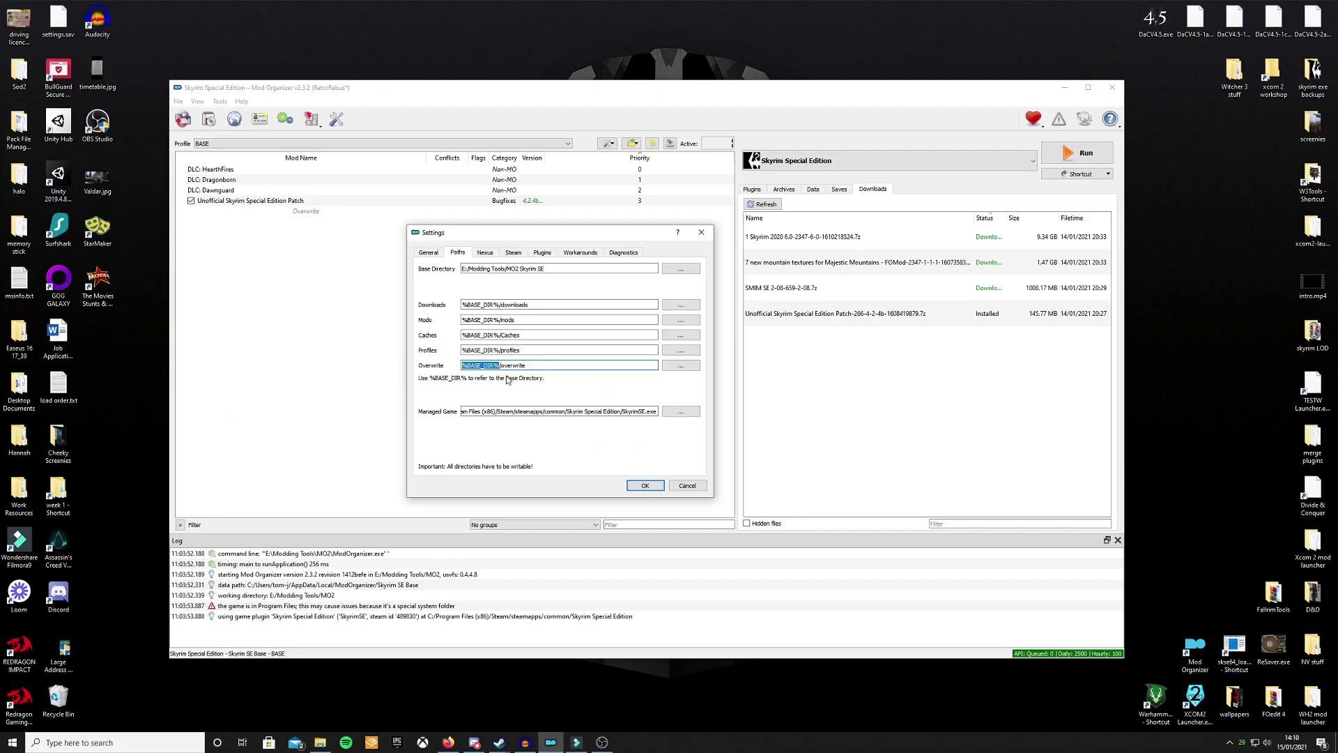
click(662, 458)
click(647, 414)
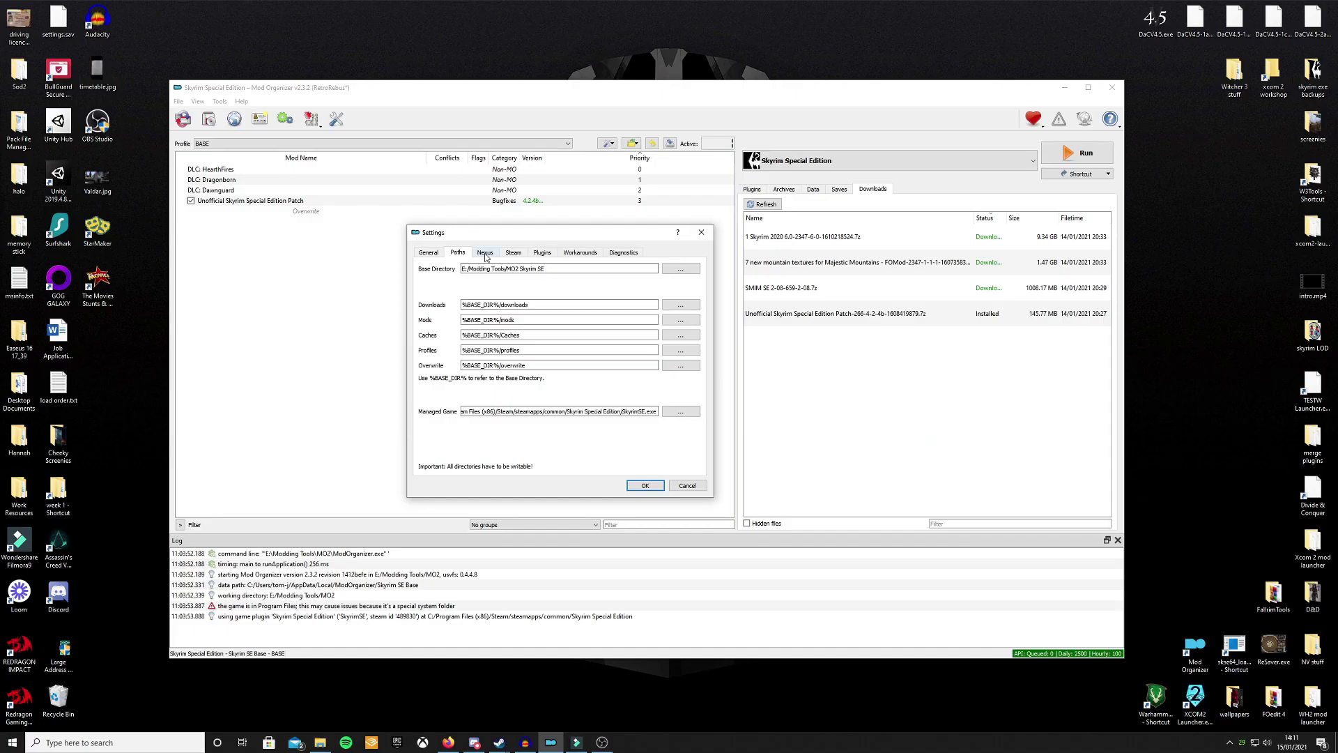
click(485, 253)
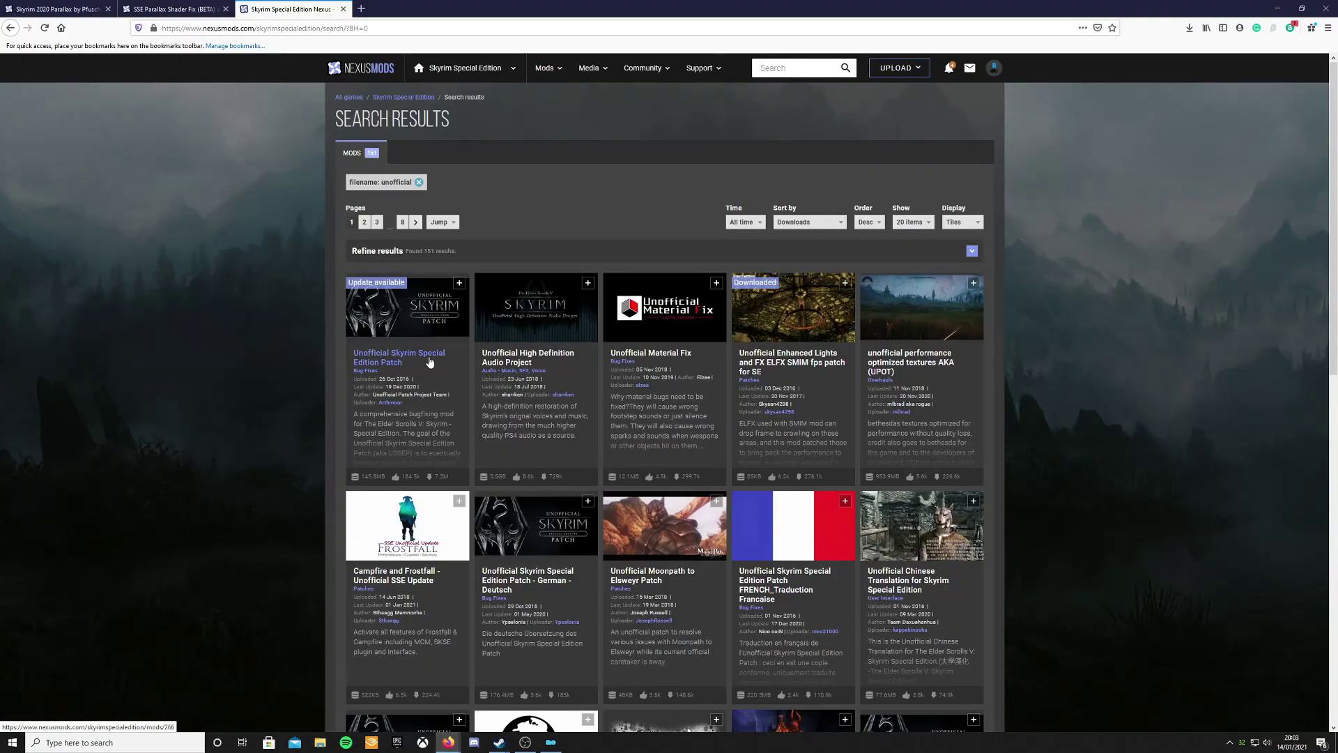
- In Firefox, request the mod manager download of the Unofficial Skyrim Special Edition Patch's main file from its Nexus Mods page
click(430, 361)
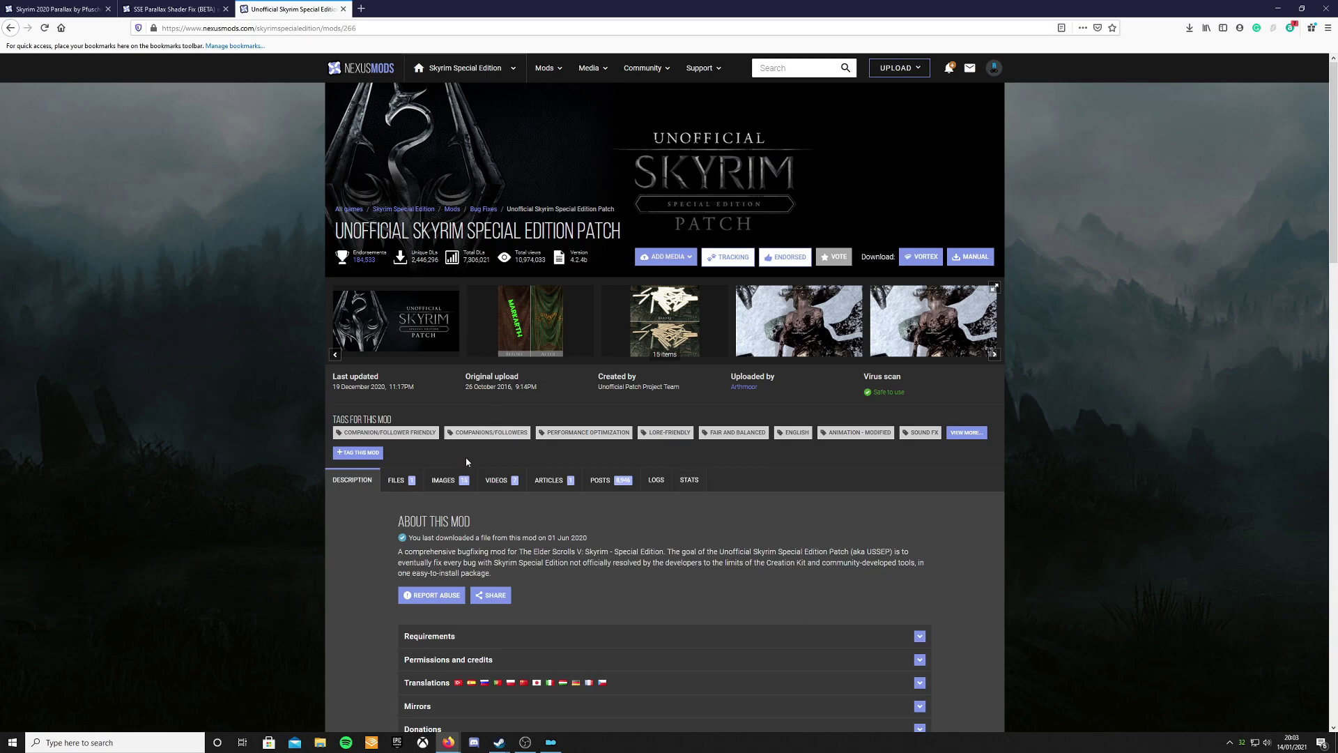
scroll(570, 502, down, 3)
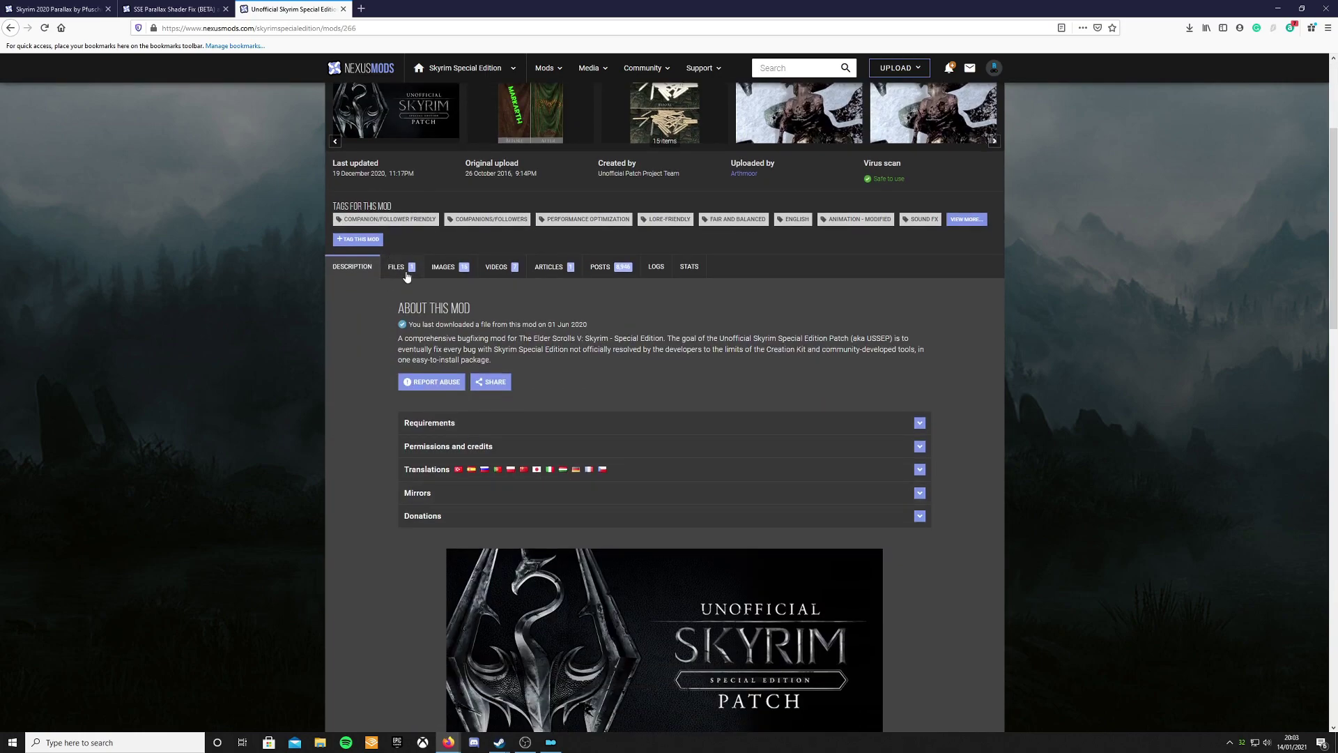
click(403, 272)
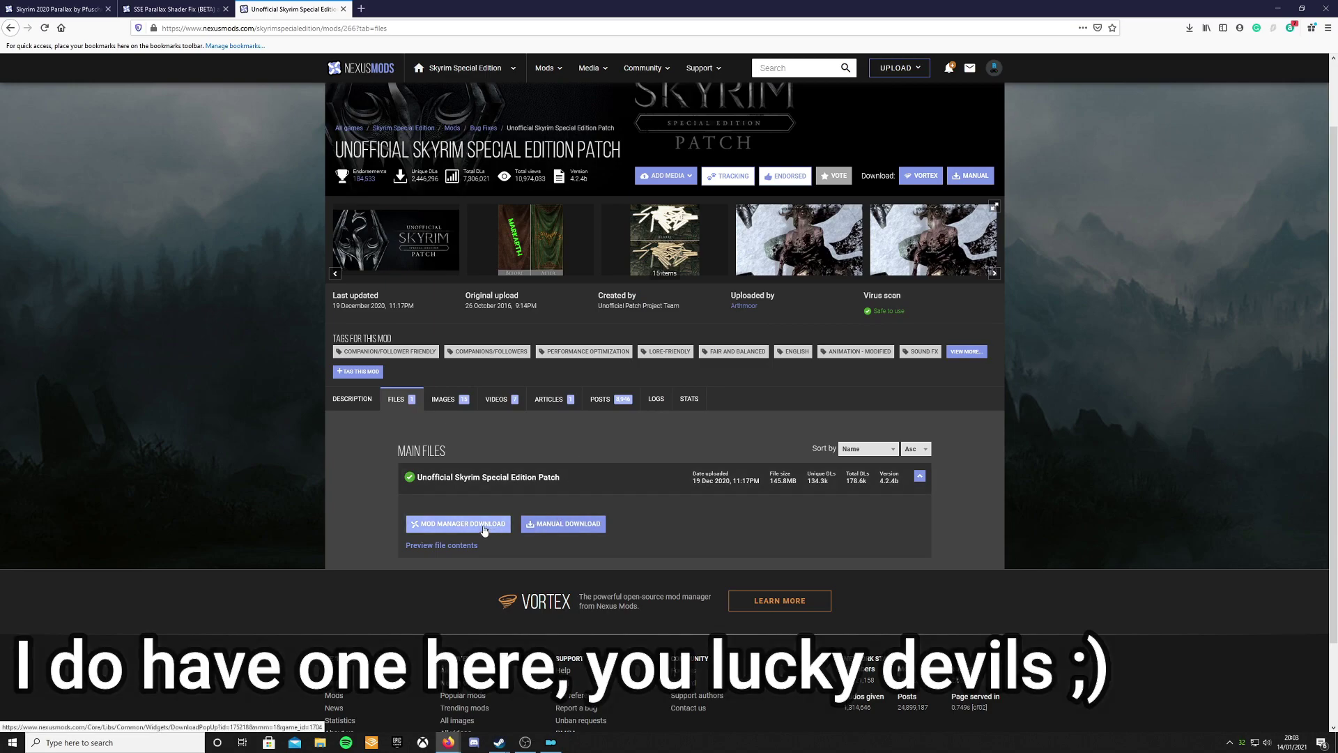
click(483, 528)
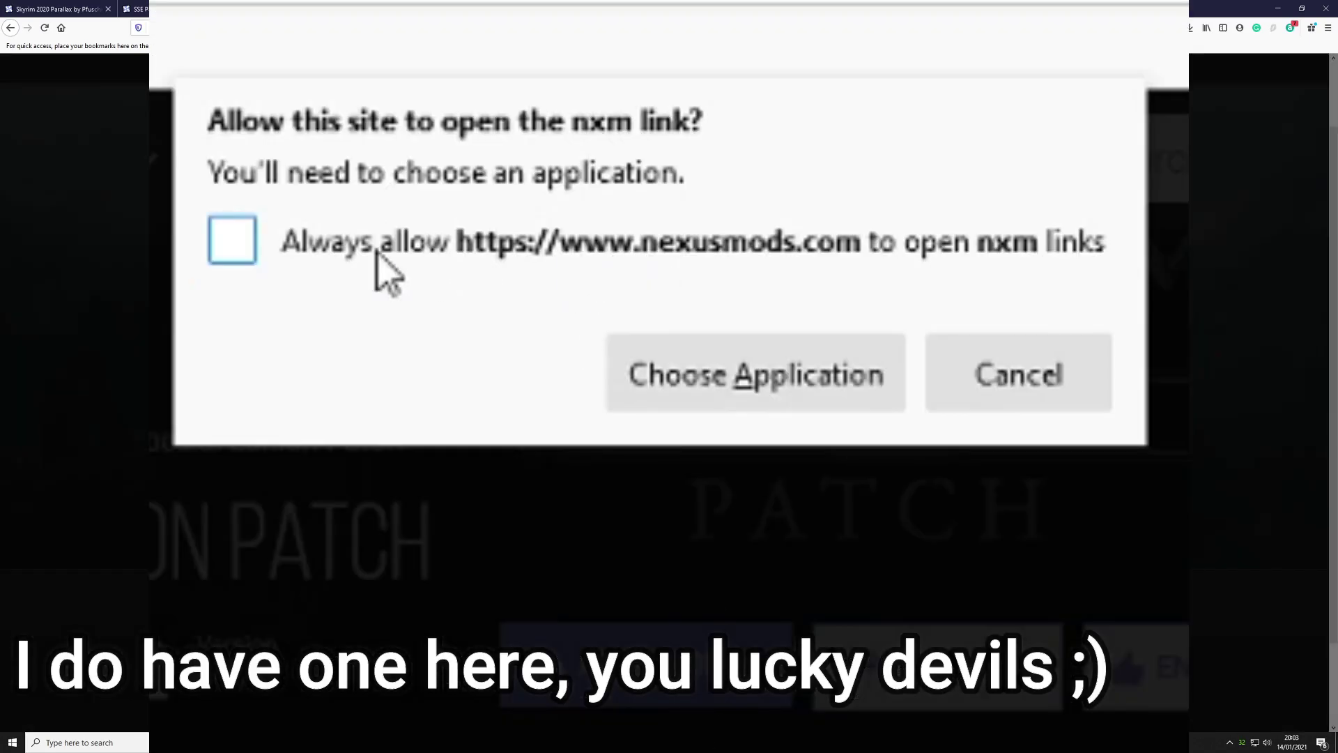
- Always allow nexusmods.com to open nxm links, set ModOrganizer.exe as their permanent application, and open the link
click(314, 252)
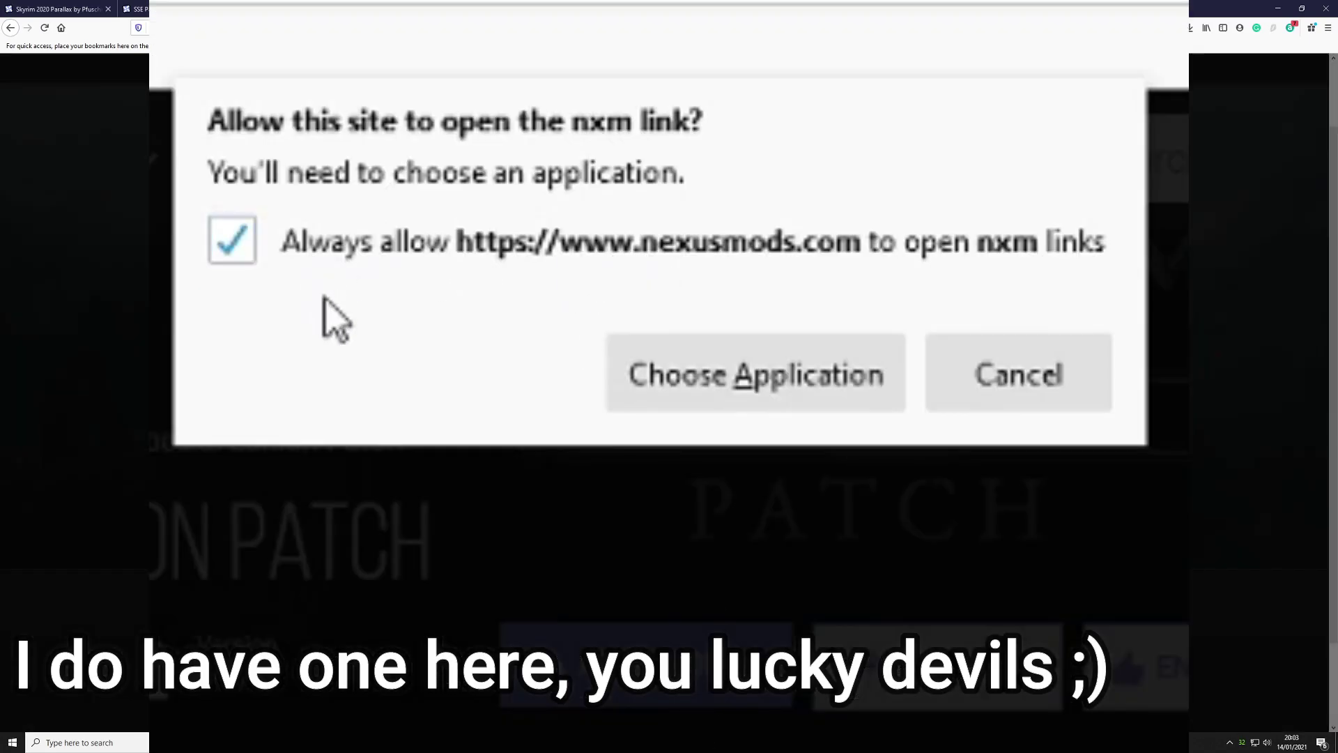
click(725, 388)
click(561, 279)
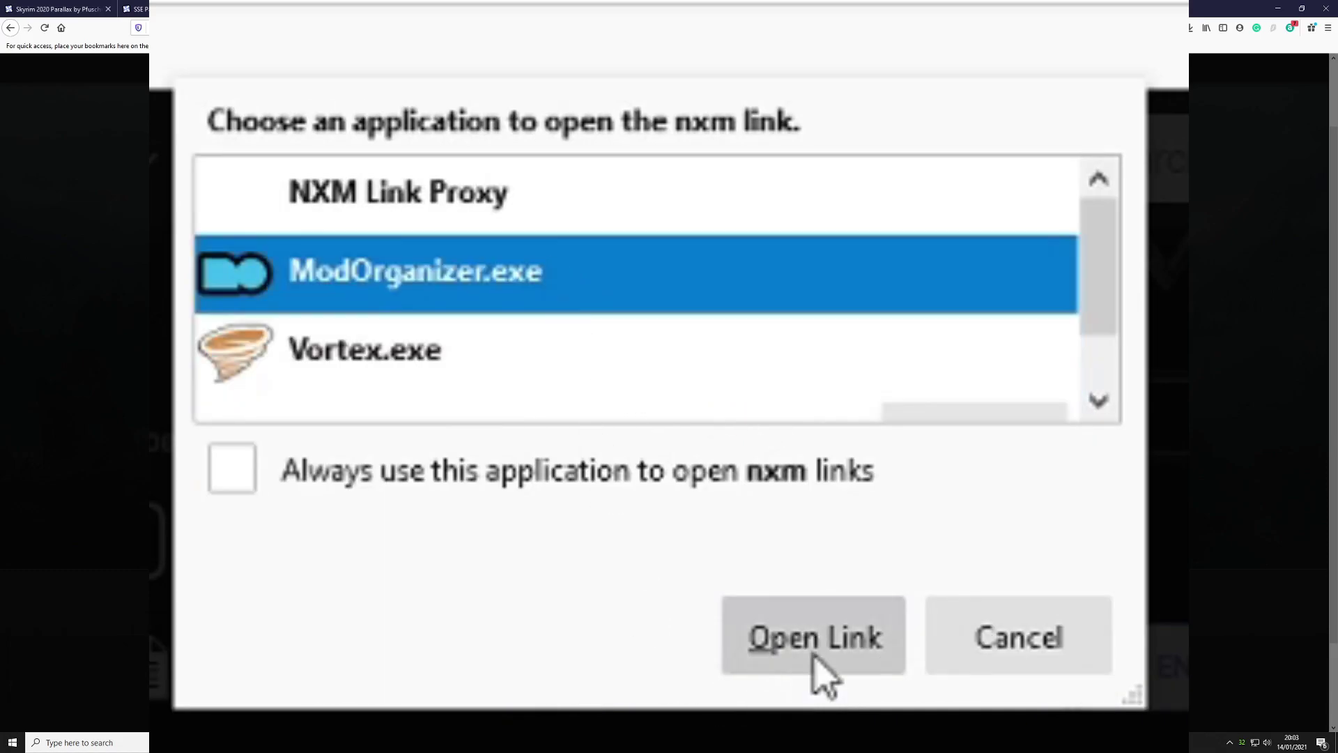
click(446, 474)
click(812, 637)
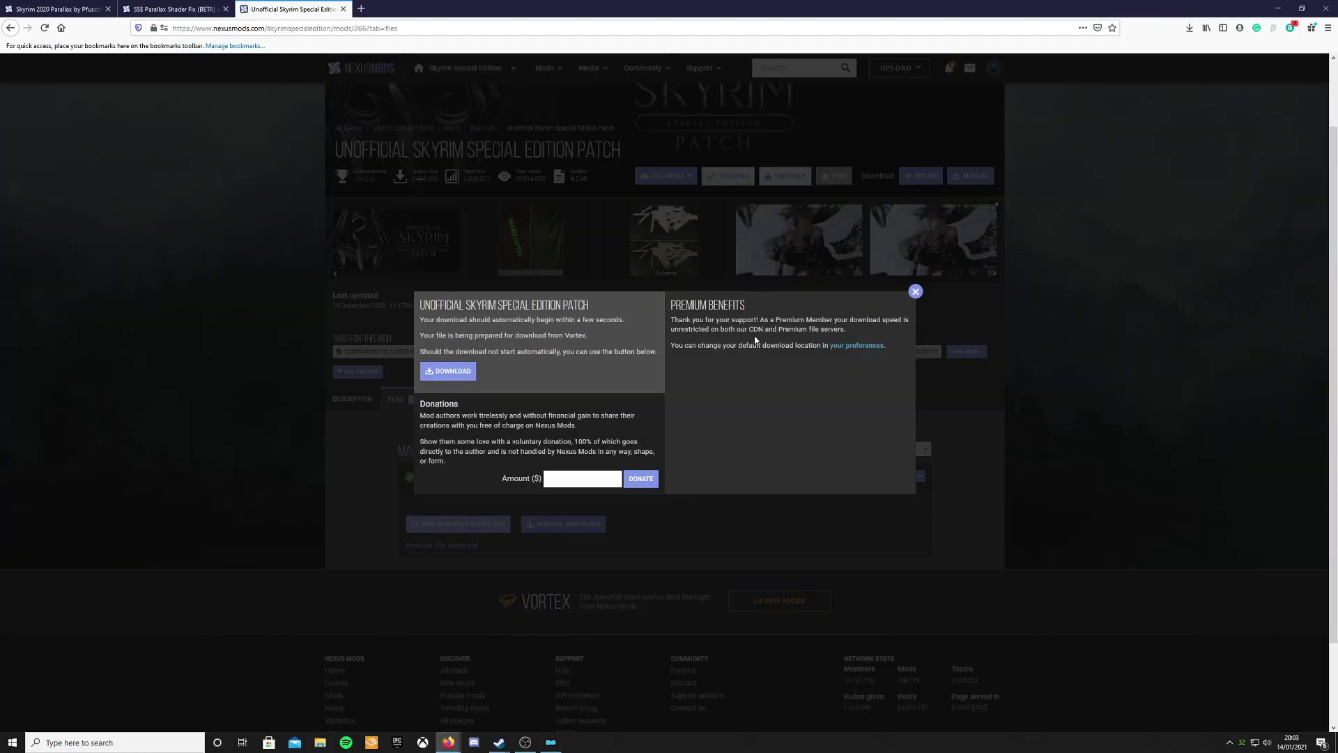
- Dismiss the Nexus download notice, switch to Mod Organizer, and install the downloaded Unofficial Skyrim Special Edition Patch under its suggested name
click(915, 291)
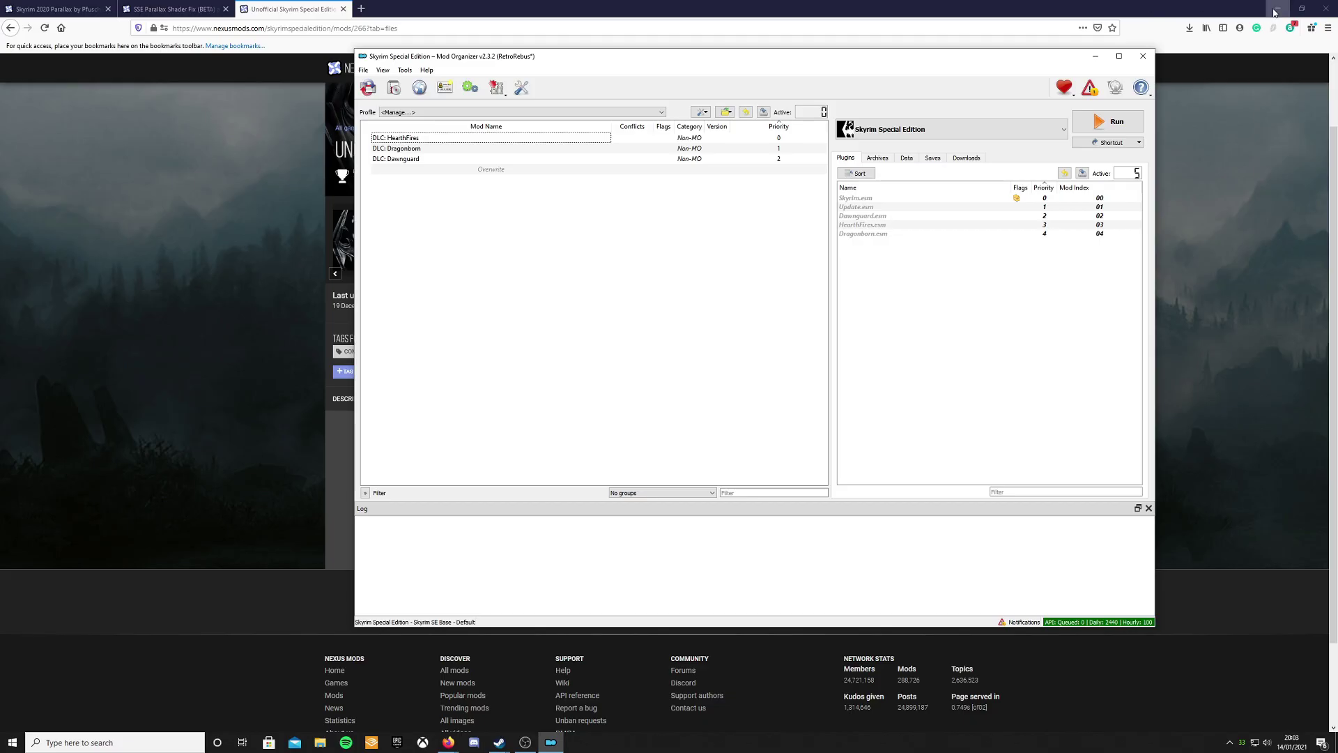
click(1277, 7)
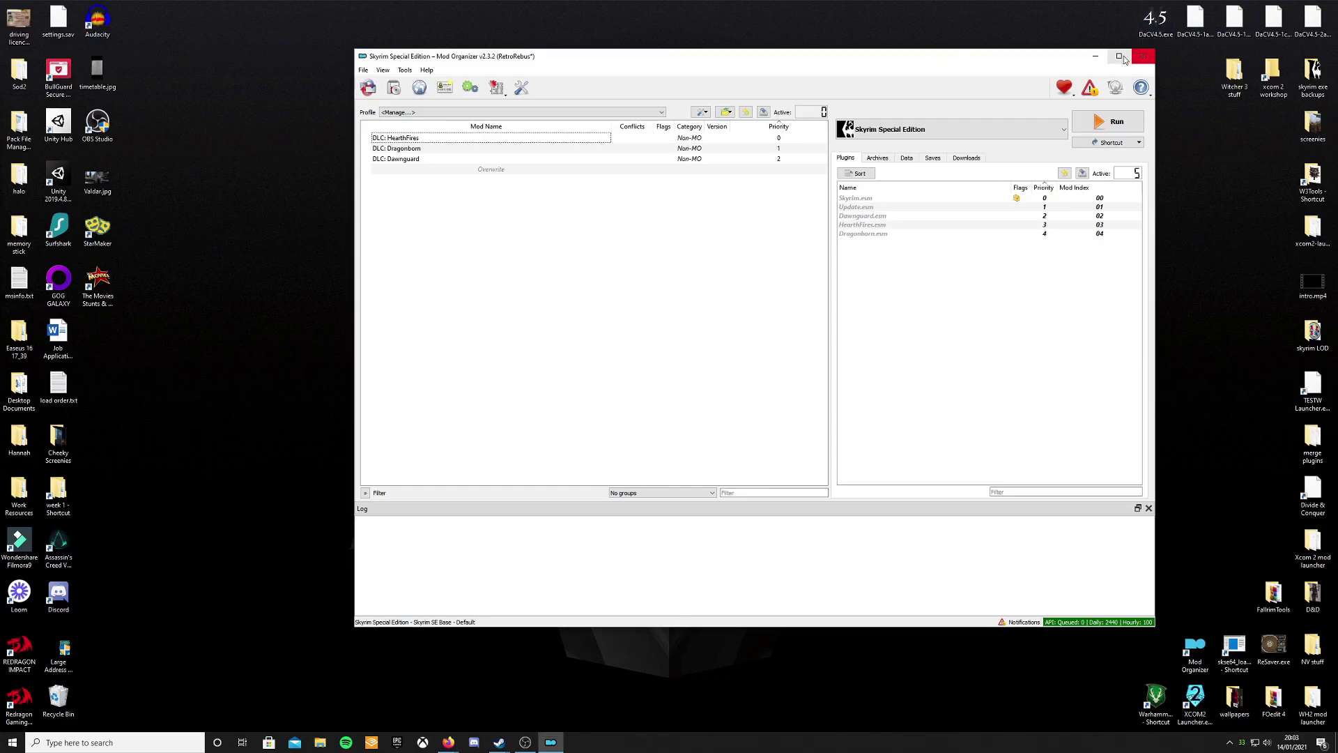
click(965, 160)
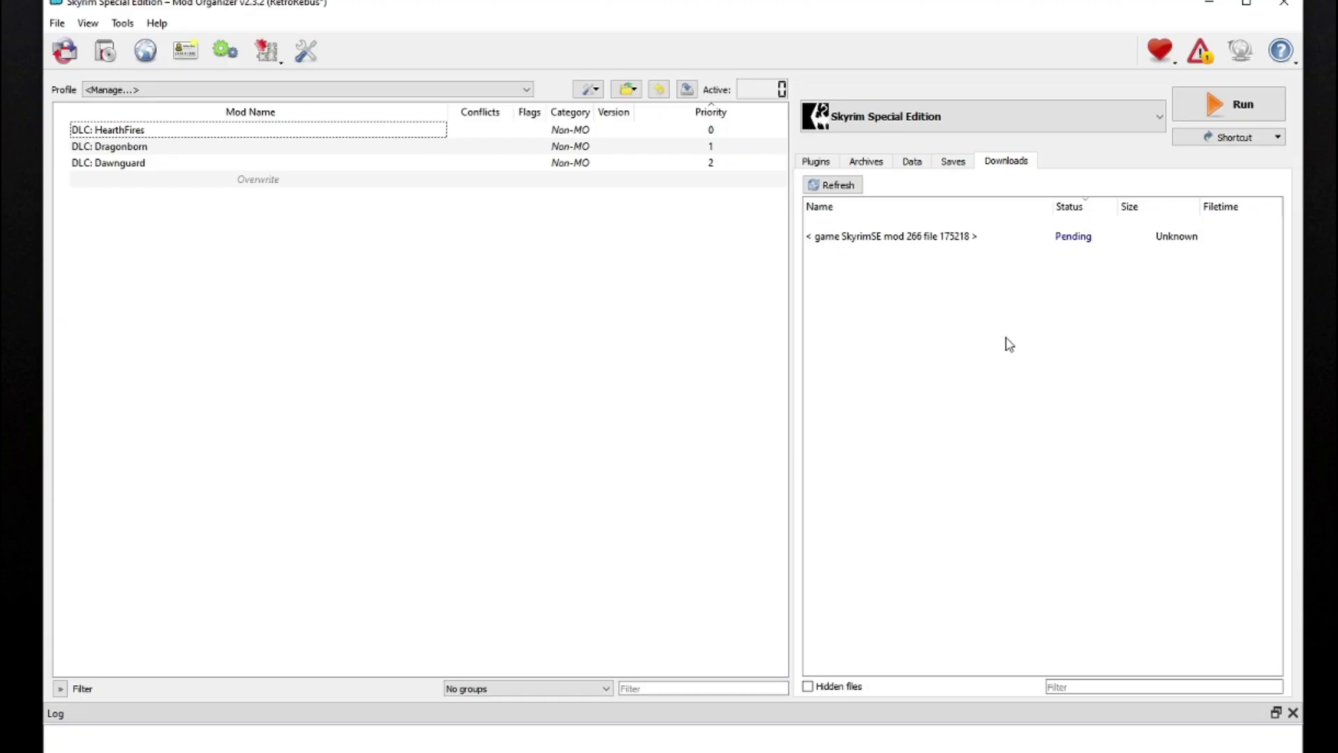
click(999, 239)
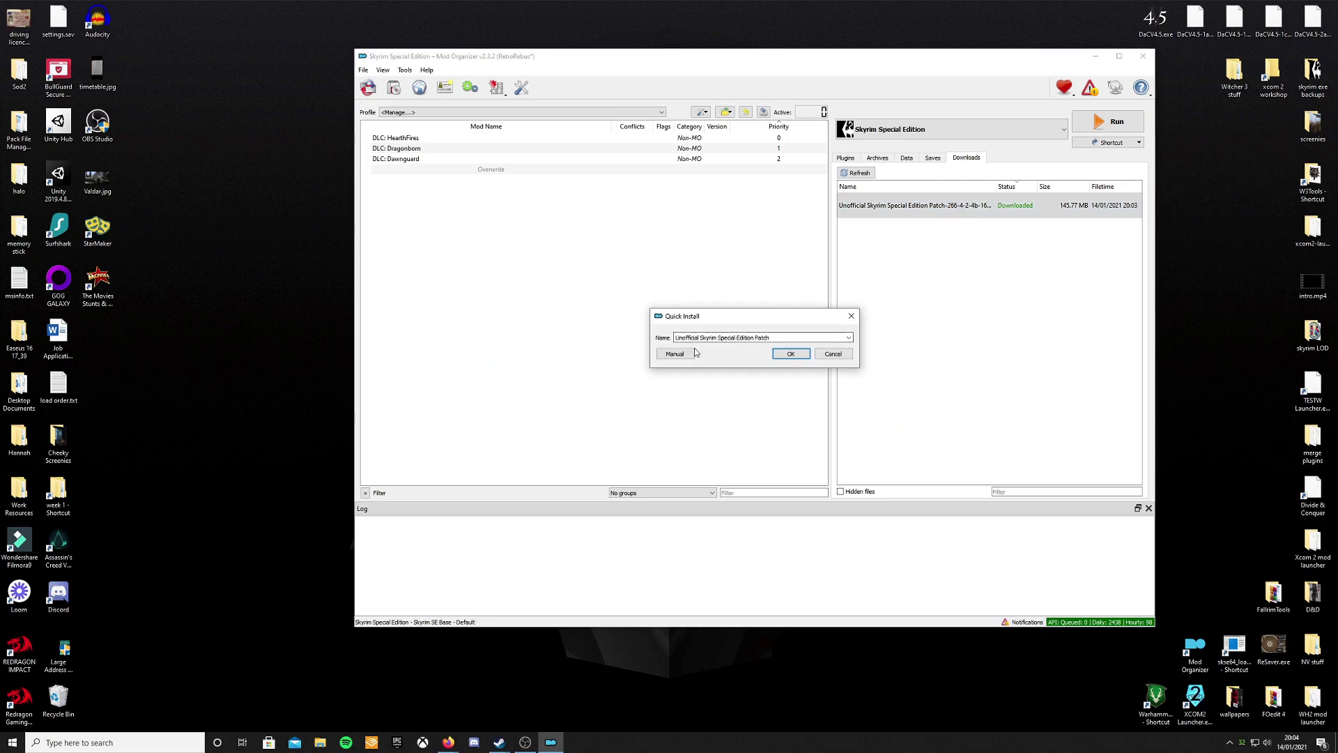
click(790, 354)
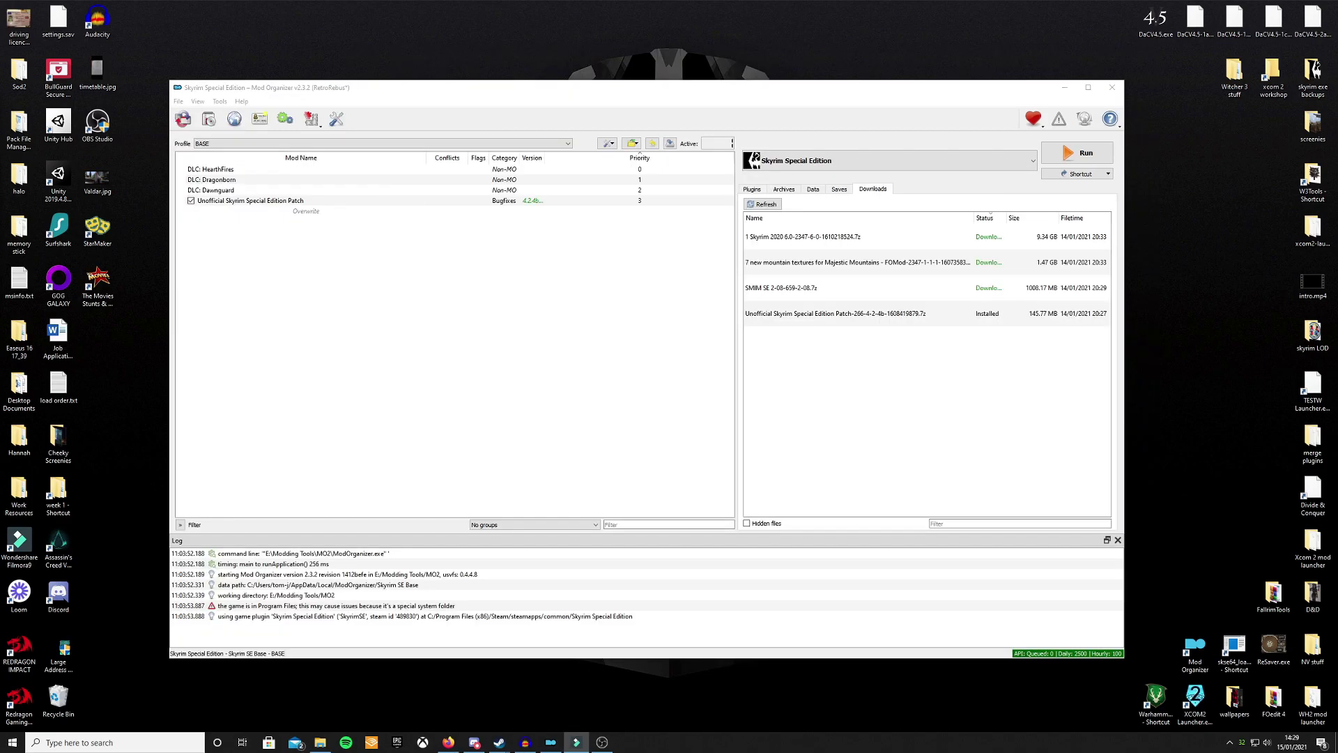
- Disable the Unofficial Skyrim Special Edition Patch in the BASE profile's mod list and enable it again
click(815, 441)
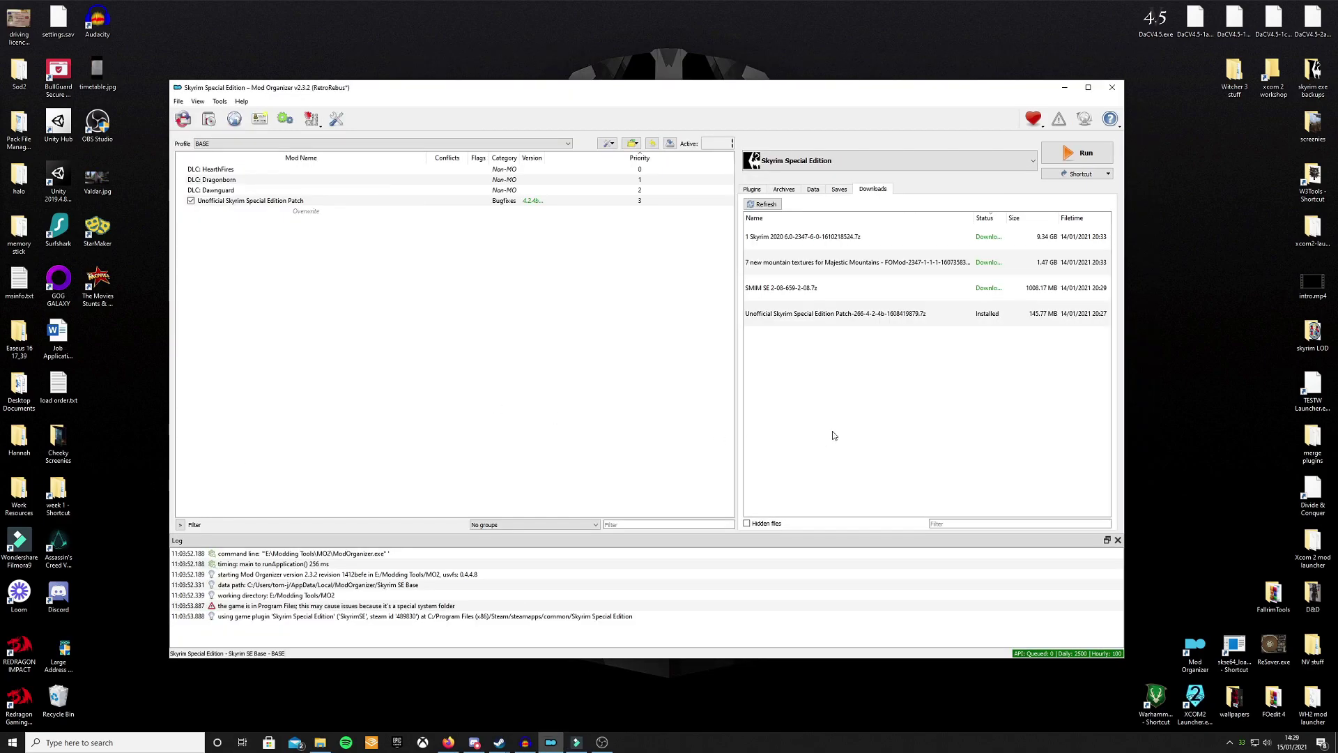
click(195, 203)
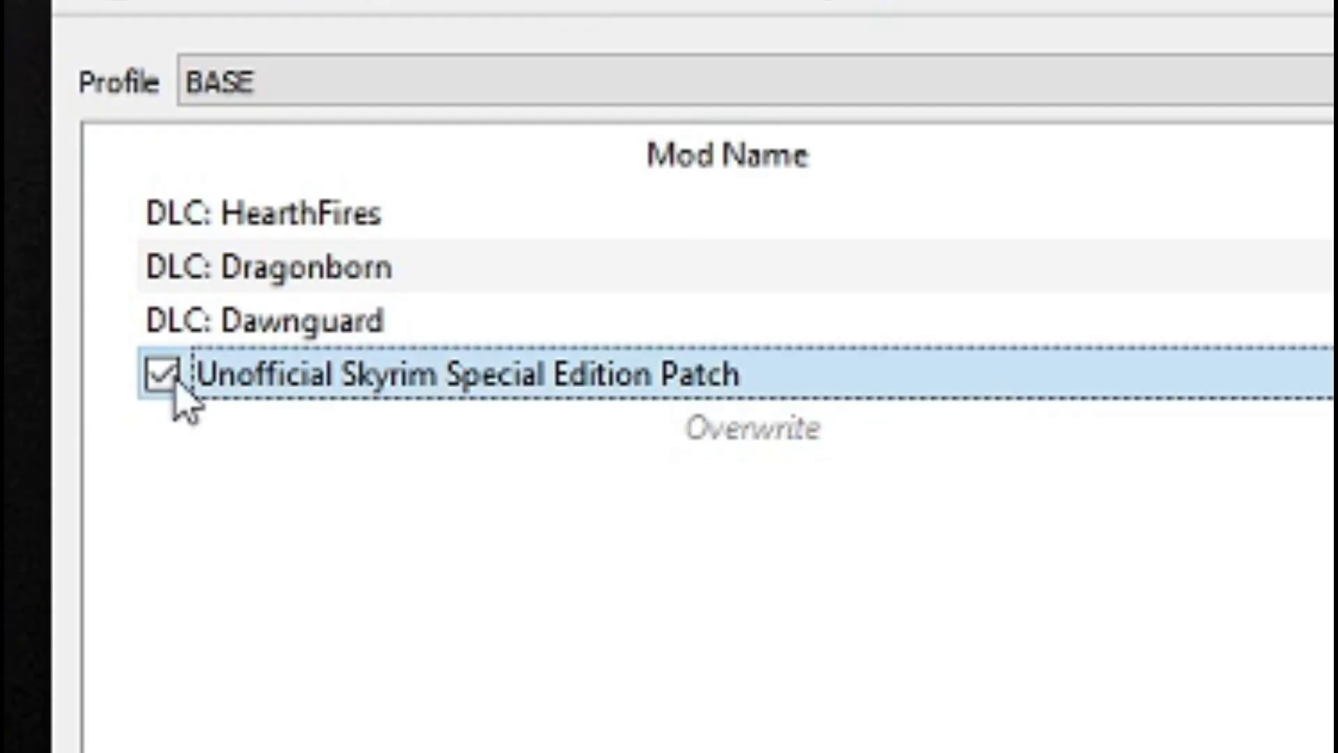
click(167, 380)
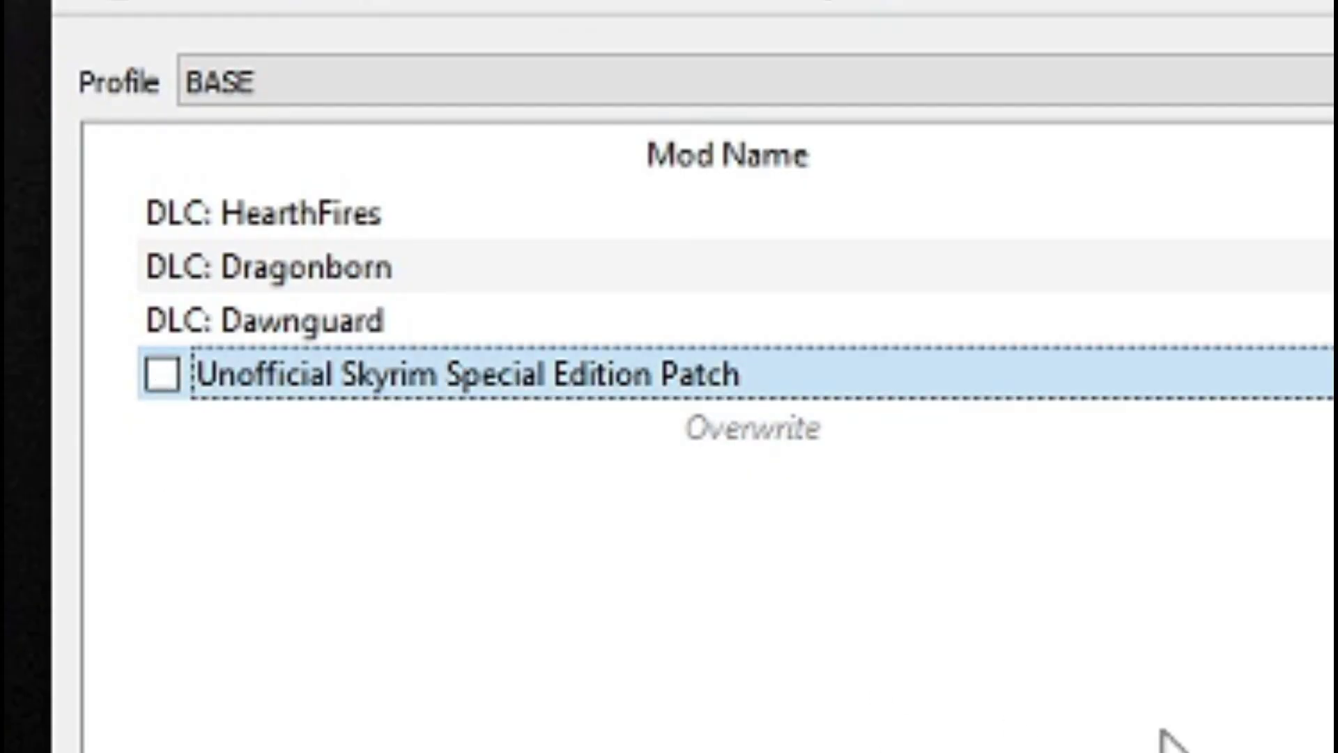
click(164, 377)
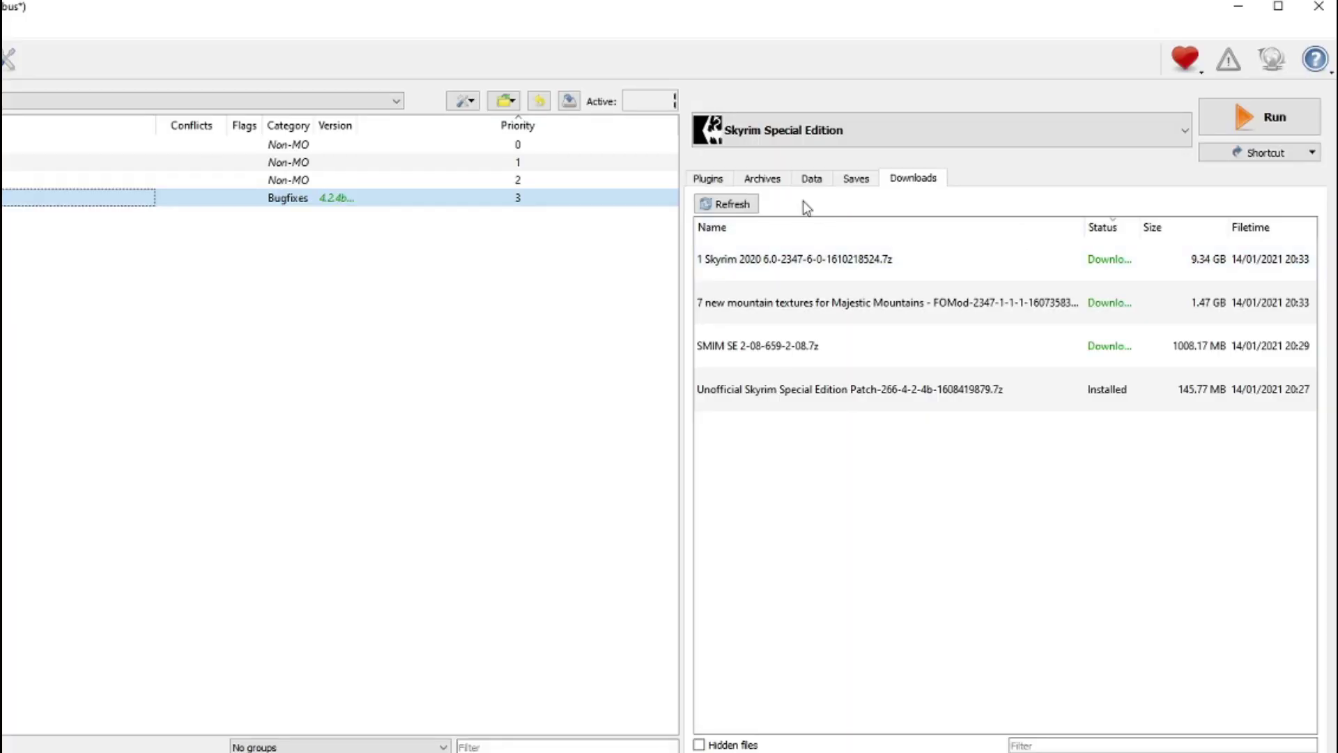
- Check the Unofficial Skyrim Special Edition Patch.esp in the plugin load order, and return to the downloads to check the active mod count
click(753, 189)
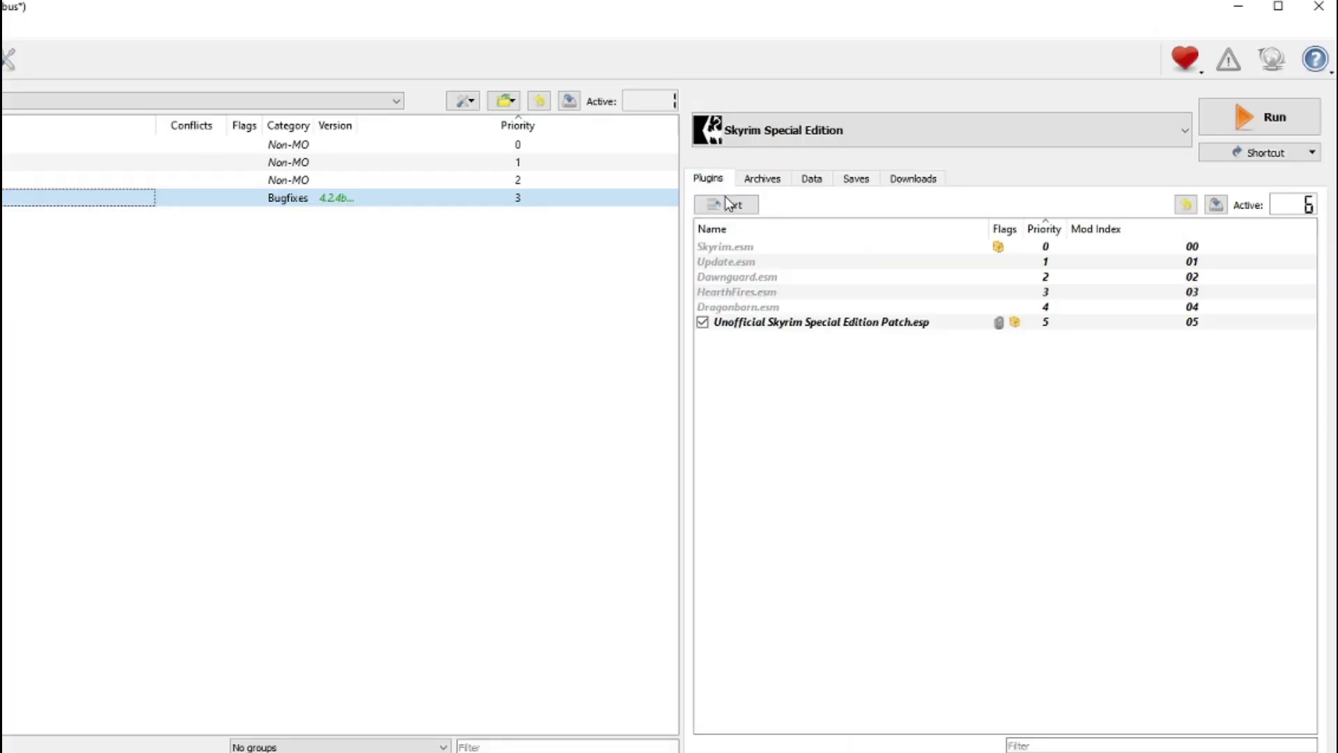
click(742, 329)
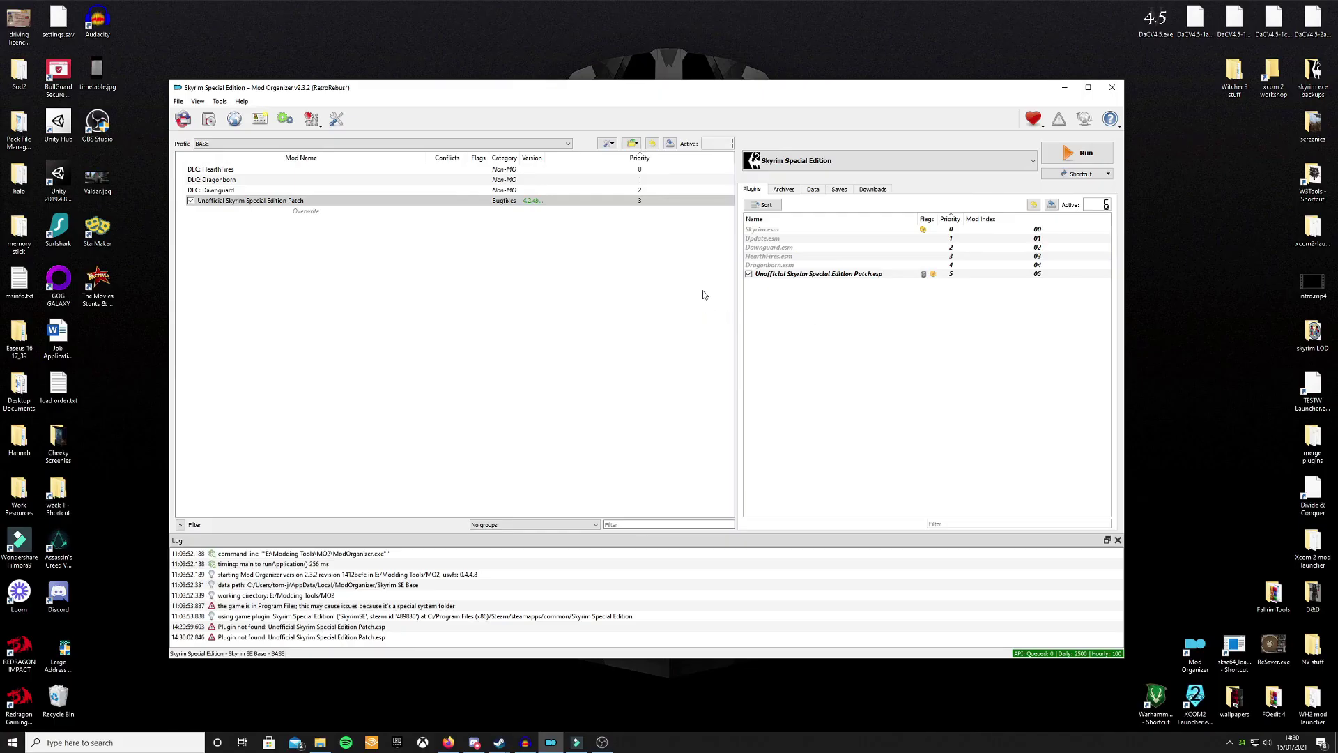
click(349, 201)
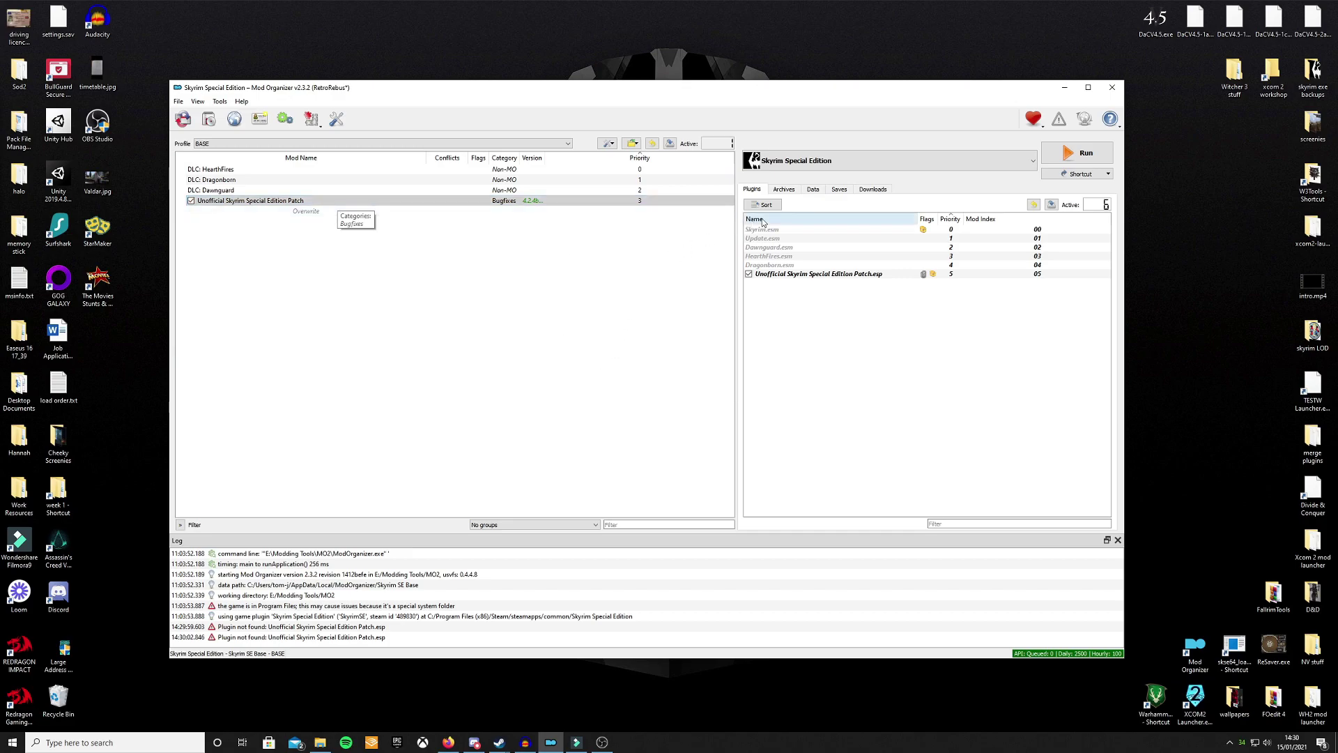
click(871, 190)
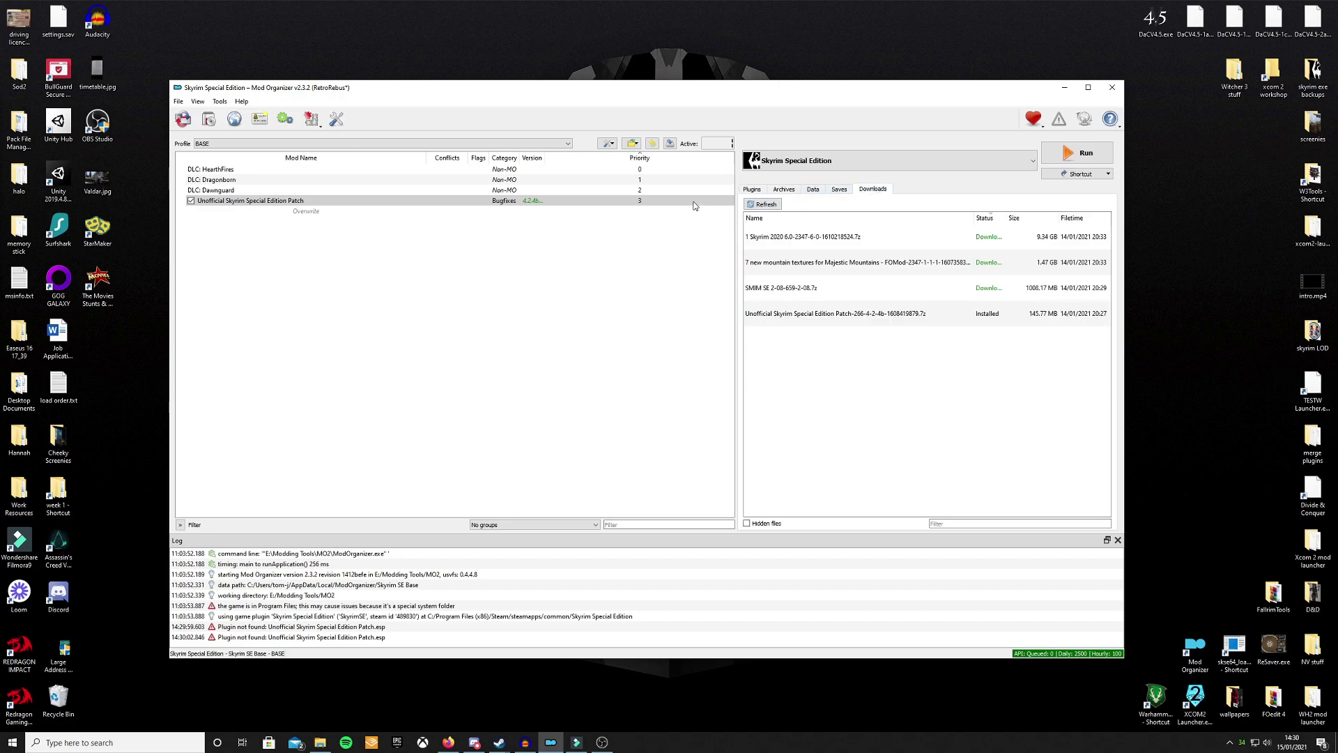
mouse_move(721, 146)
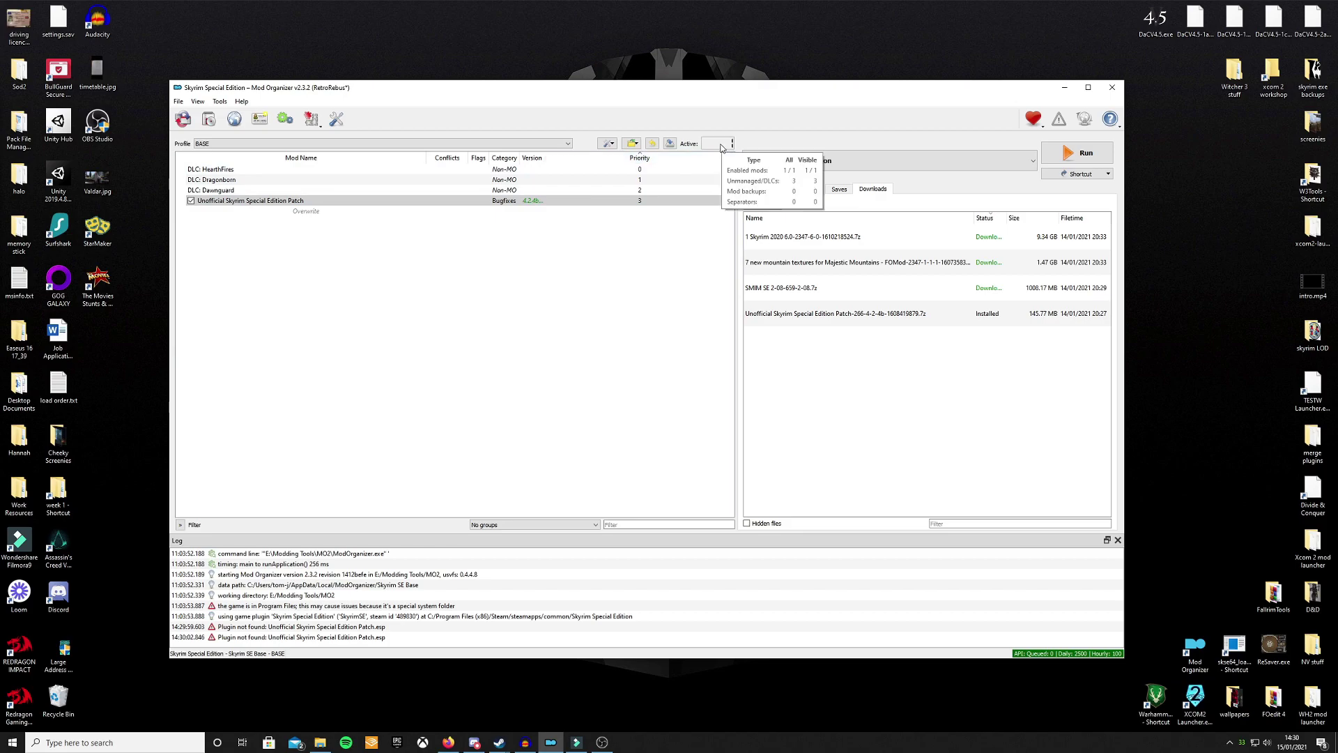